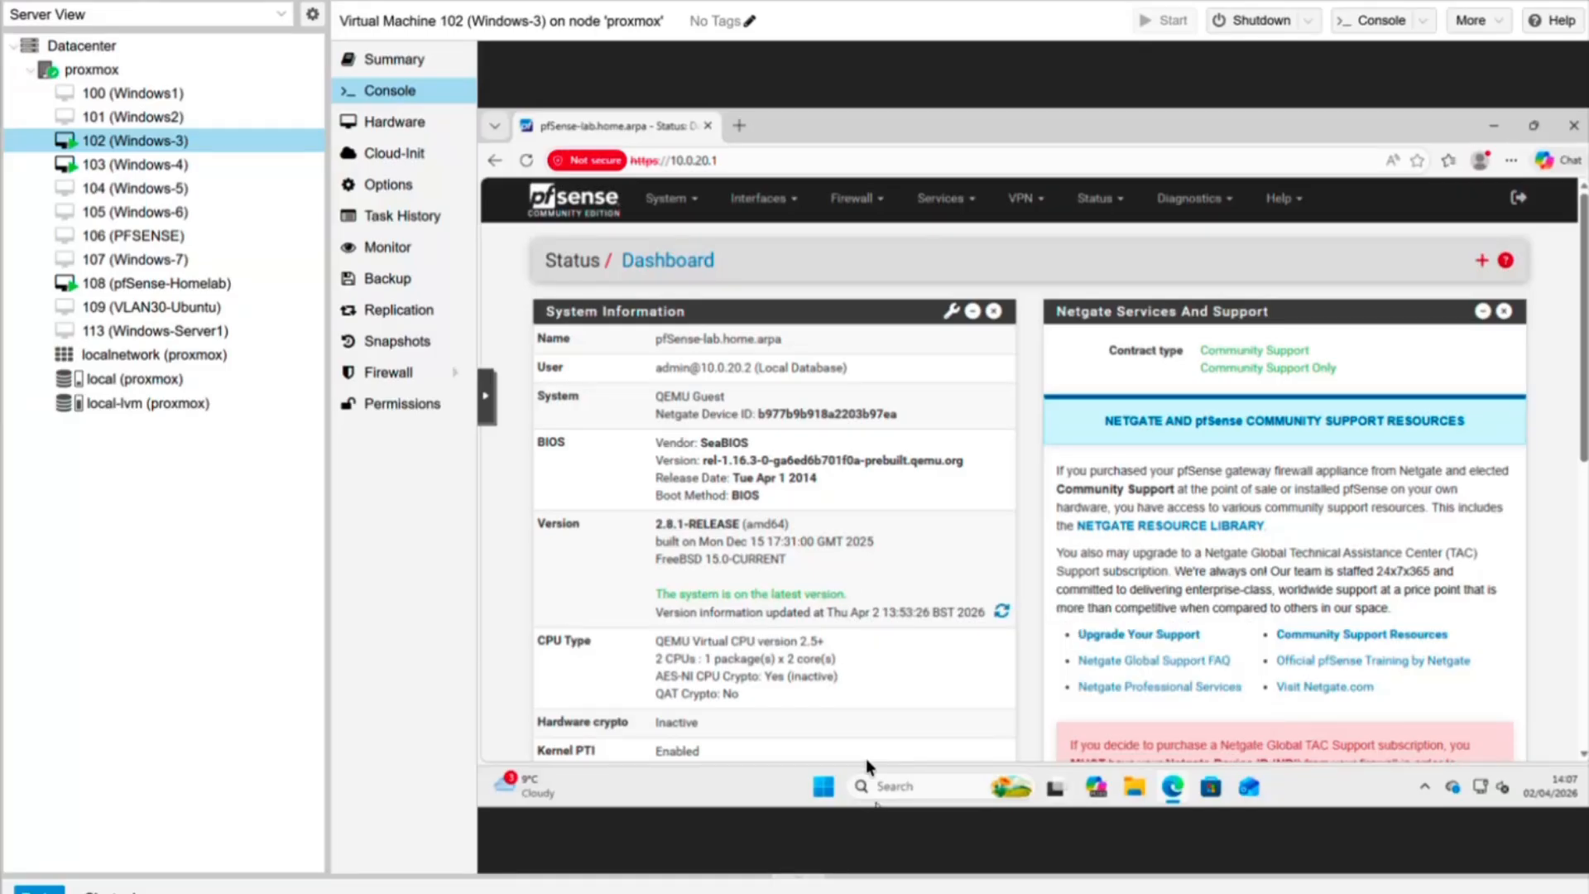
- Create a VLAN on the parent interface vtnet1 (lan) with VLAN tag 10 and the description VLAN10-SALES
left_click(763, 200)
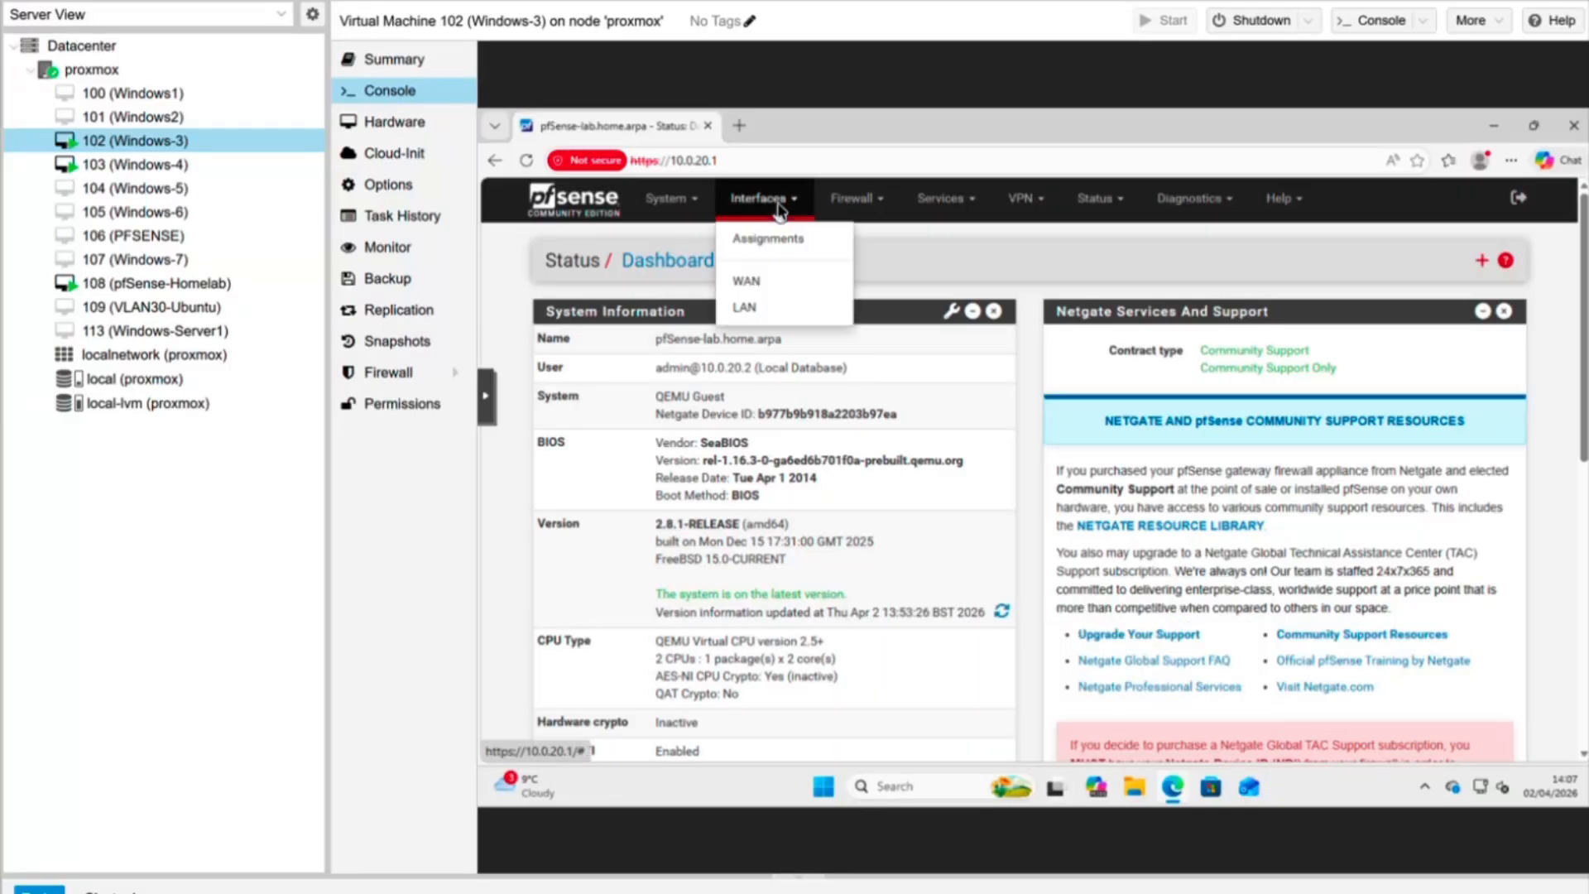
left_click(776, 238)
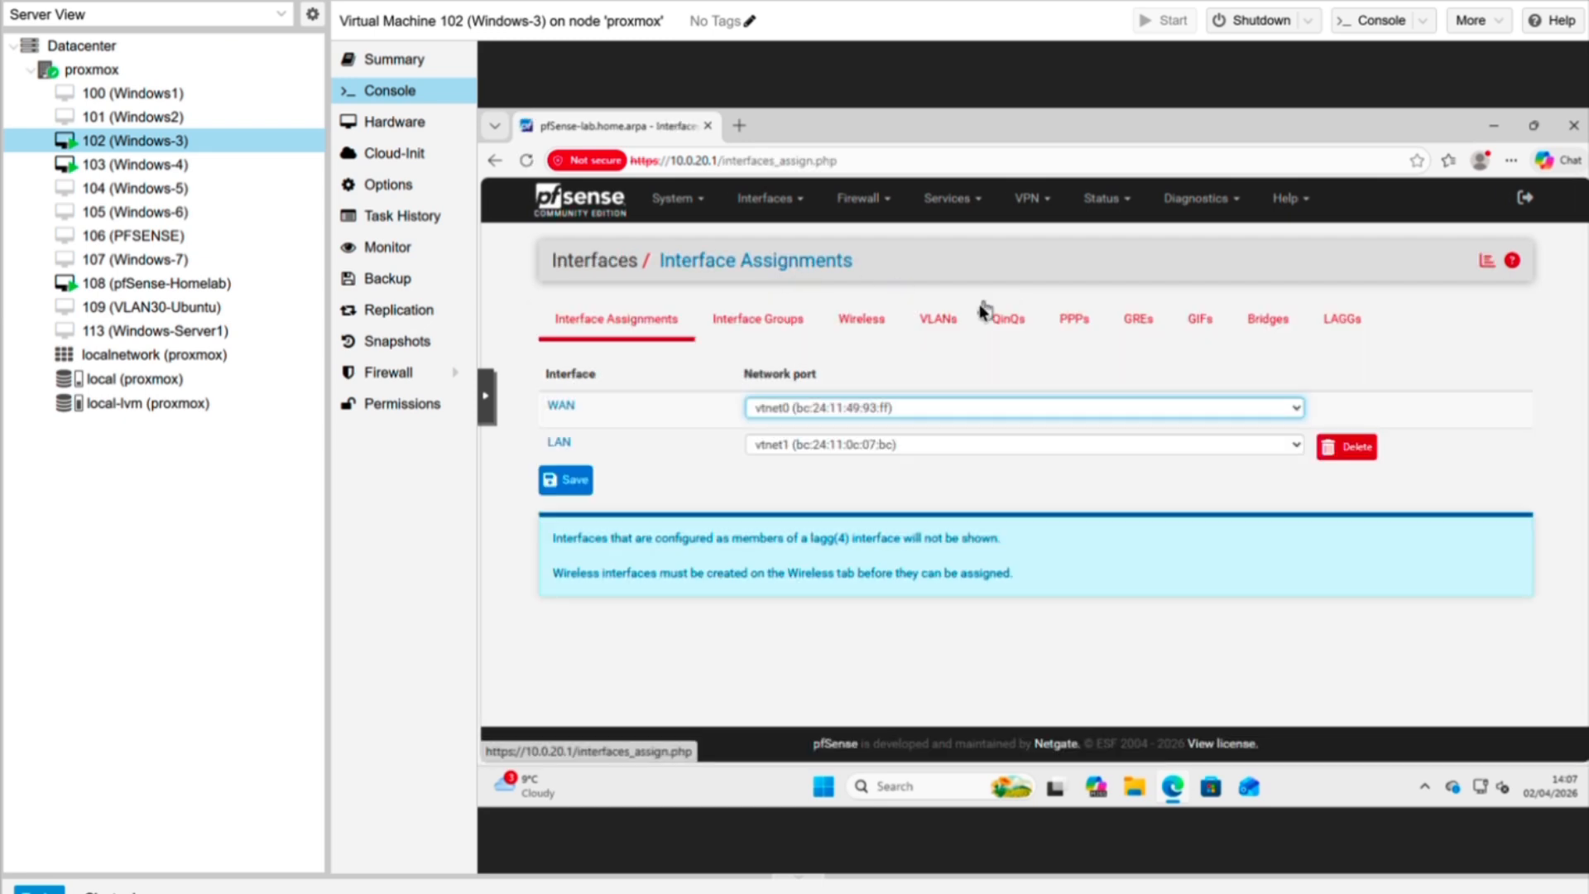
left_click(963, 329)
left_click(1515, 434)
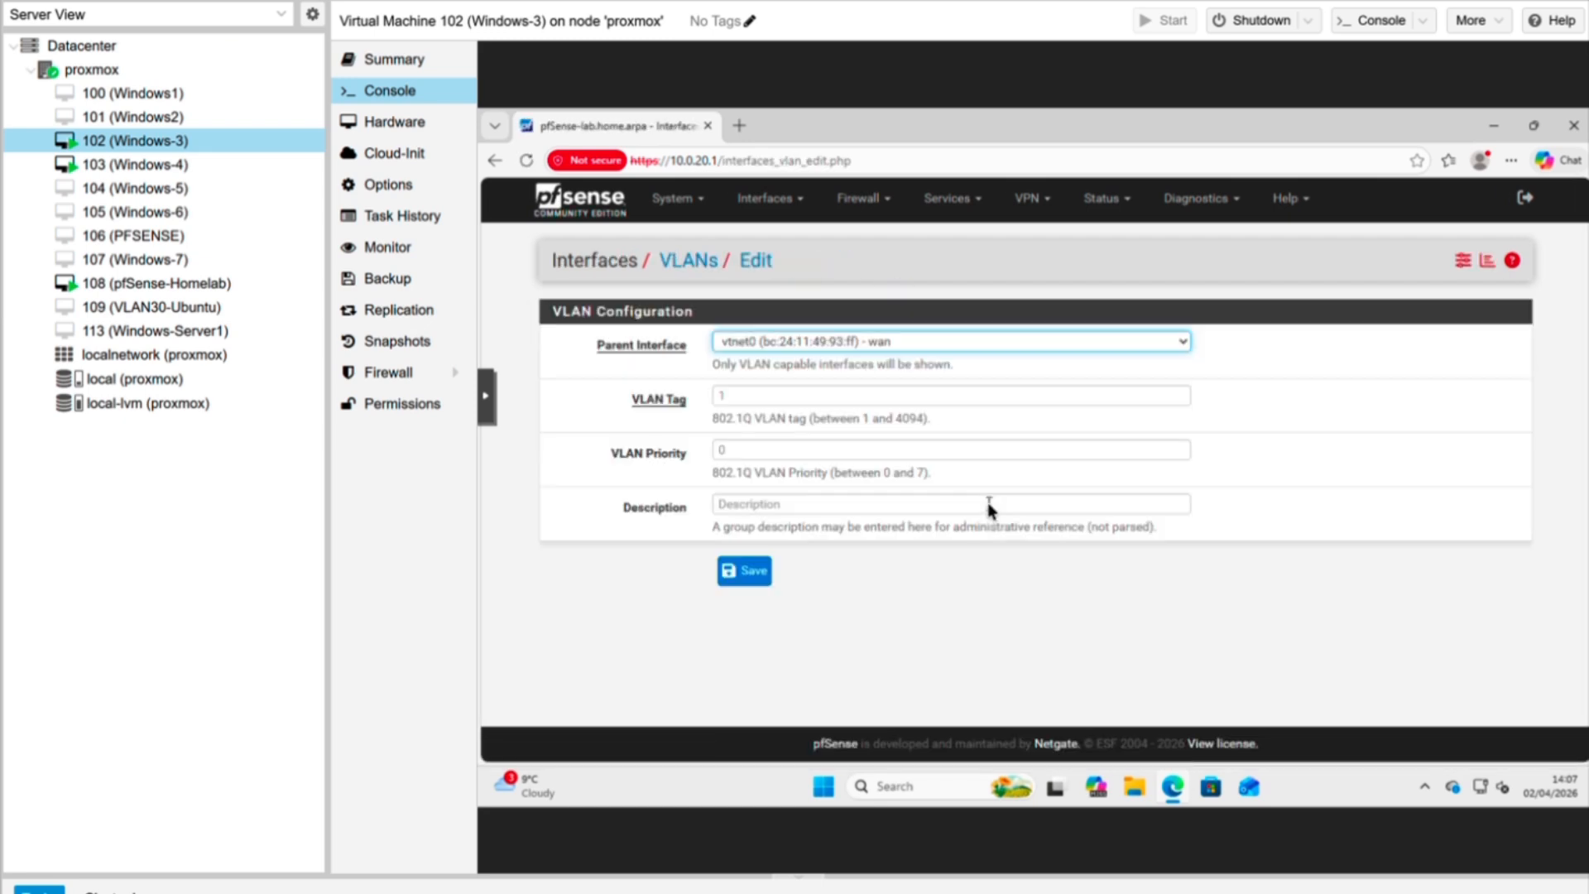
left_click(1158, 344)
left_click(1147, 386)
left_click(1096, 399)
type("10")
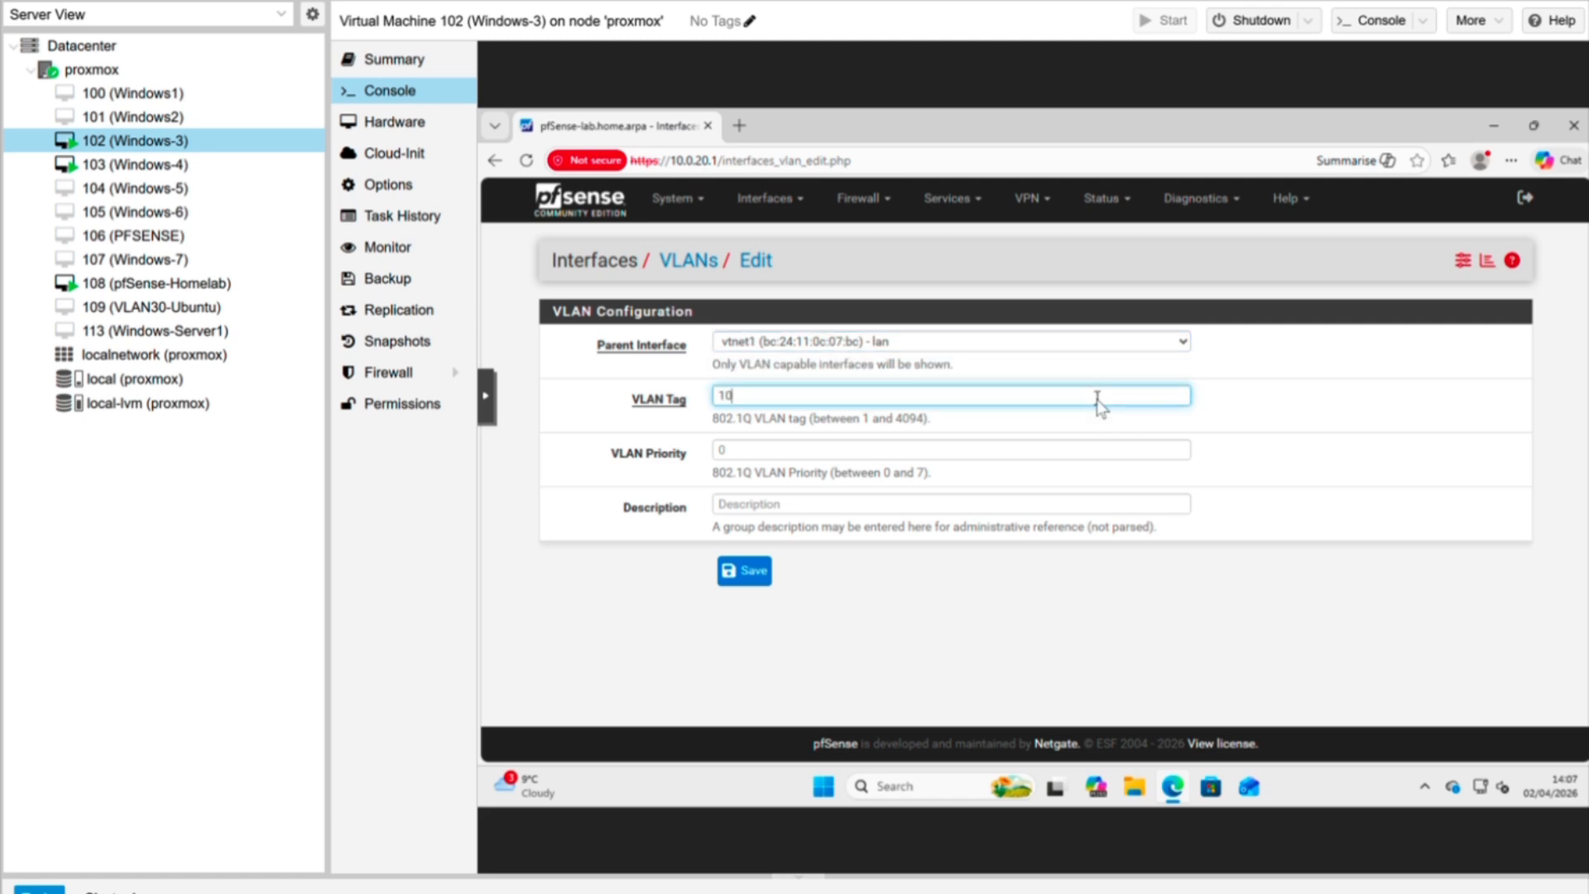
left_click(1011, 504)
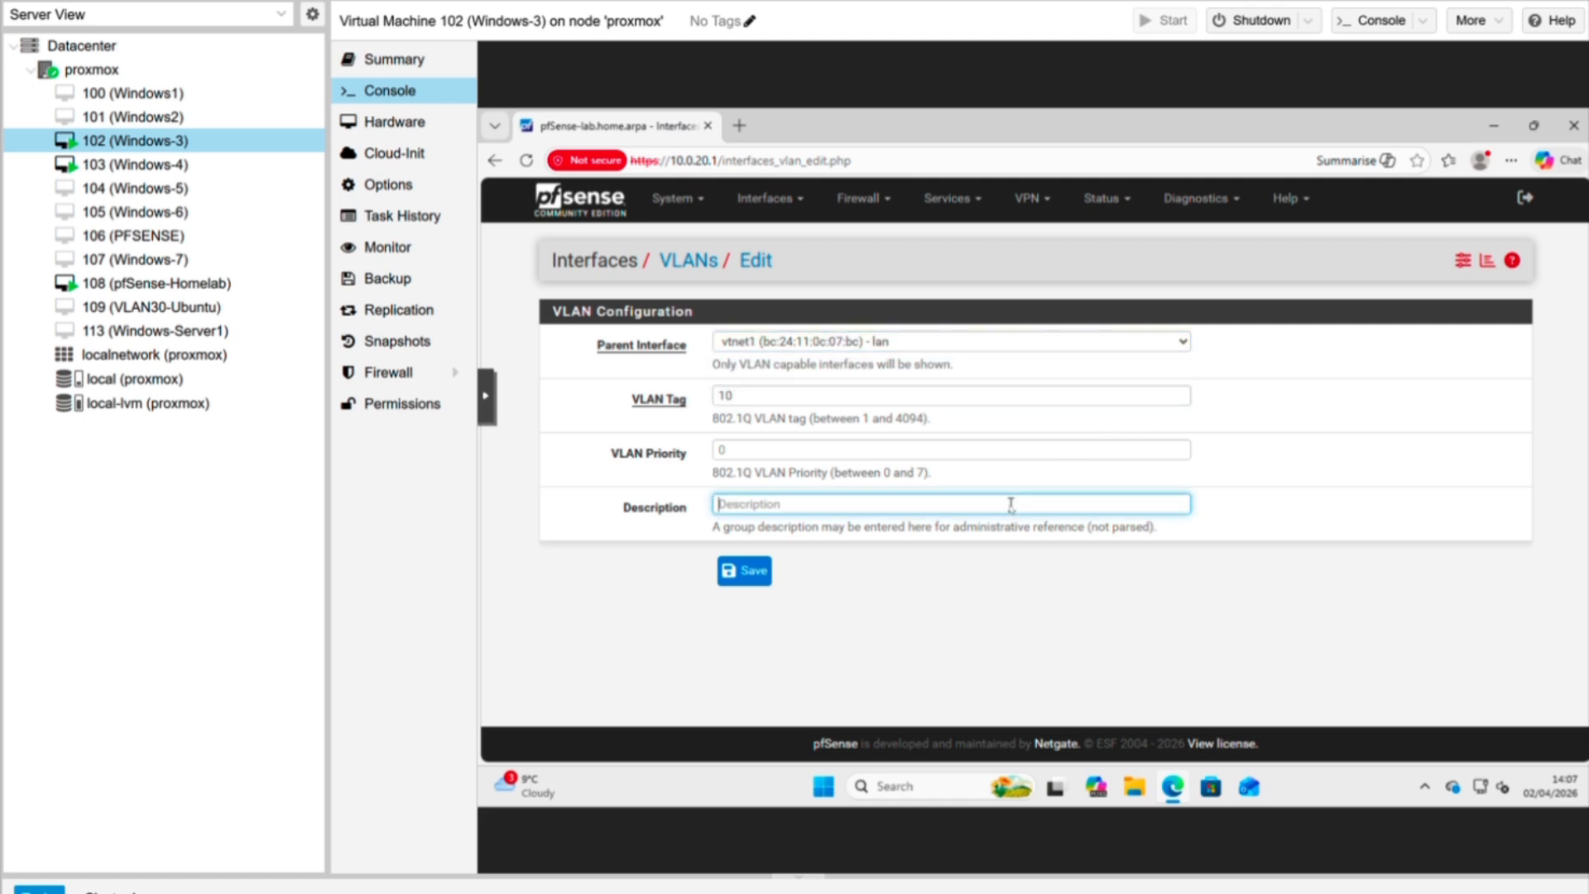
type("VLAN10-SALES")
left_click(745, 571)
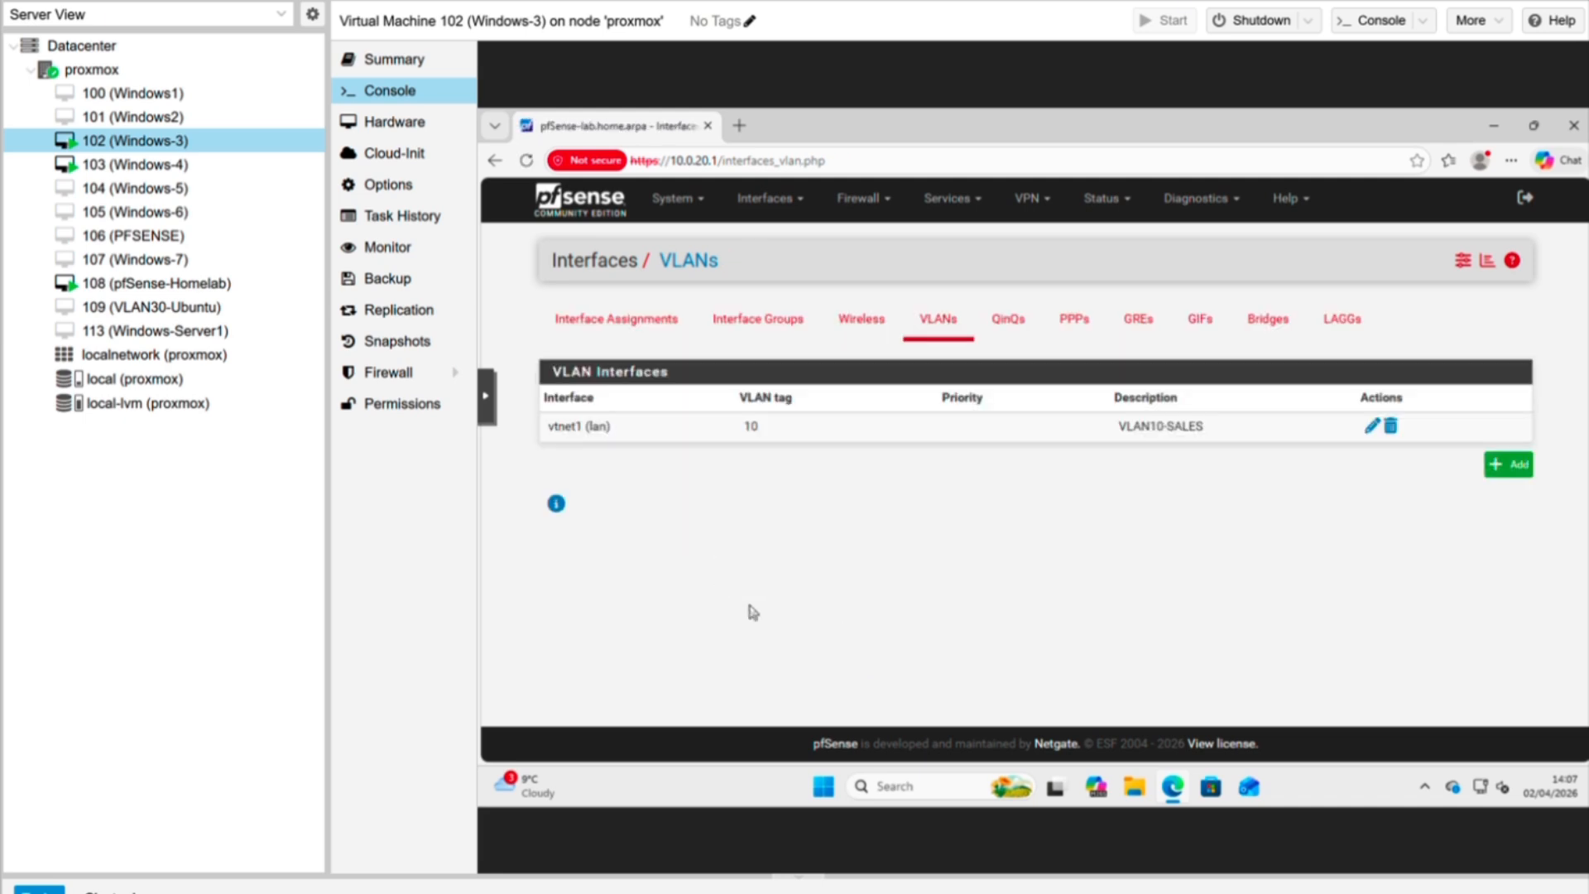
- Assign the available port VLAN 10 on vtnet1 - lan (VLAN10-SALES) as a new interface and save the assignments
left_click(667, 321)
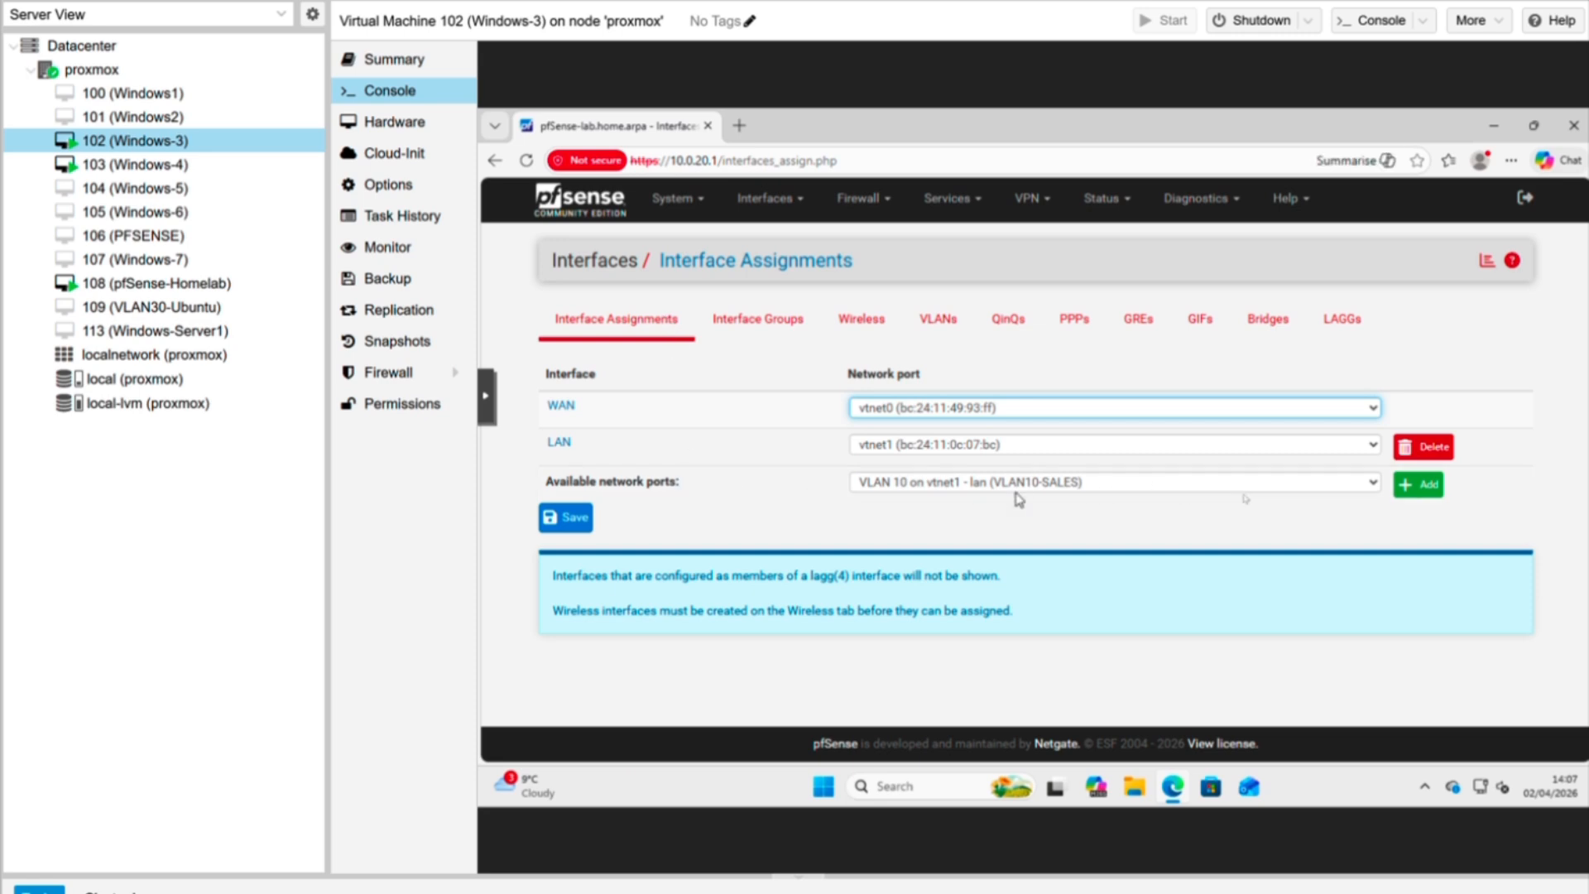
left_click(1417, 489)
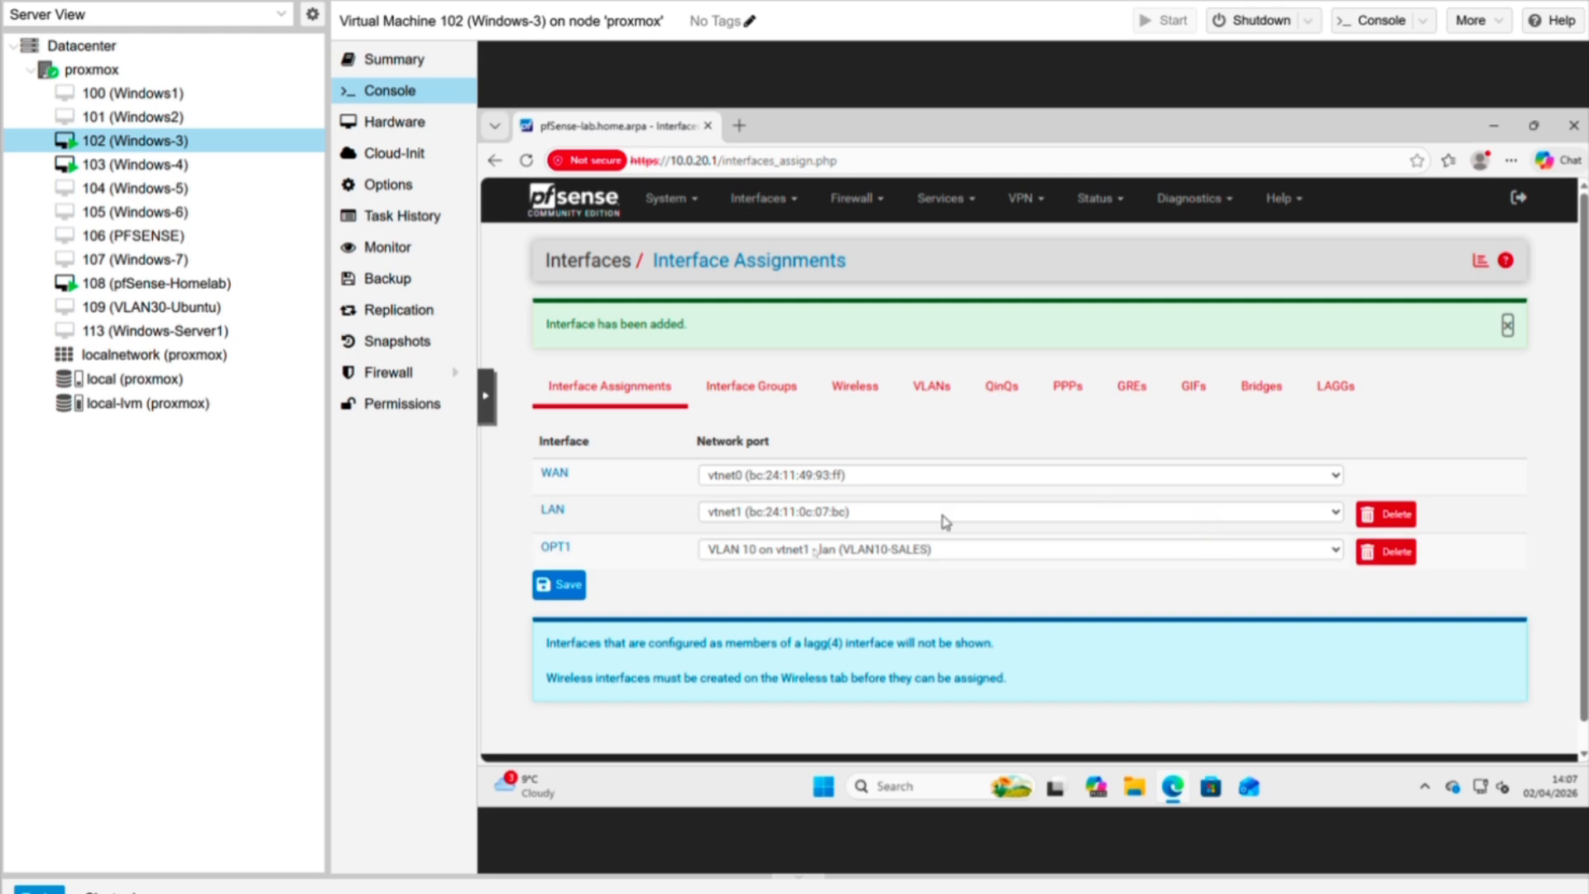
left_click(577, 579)
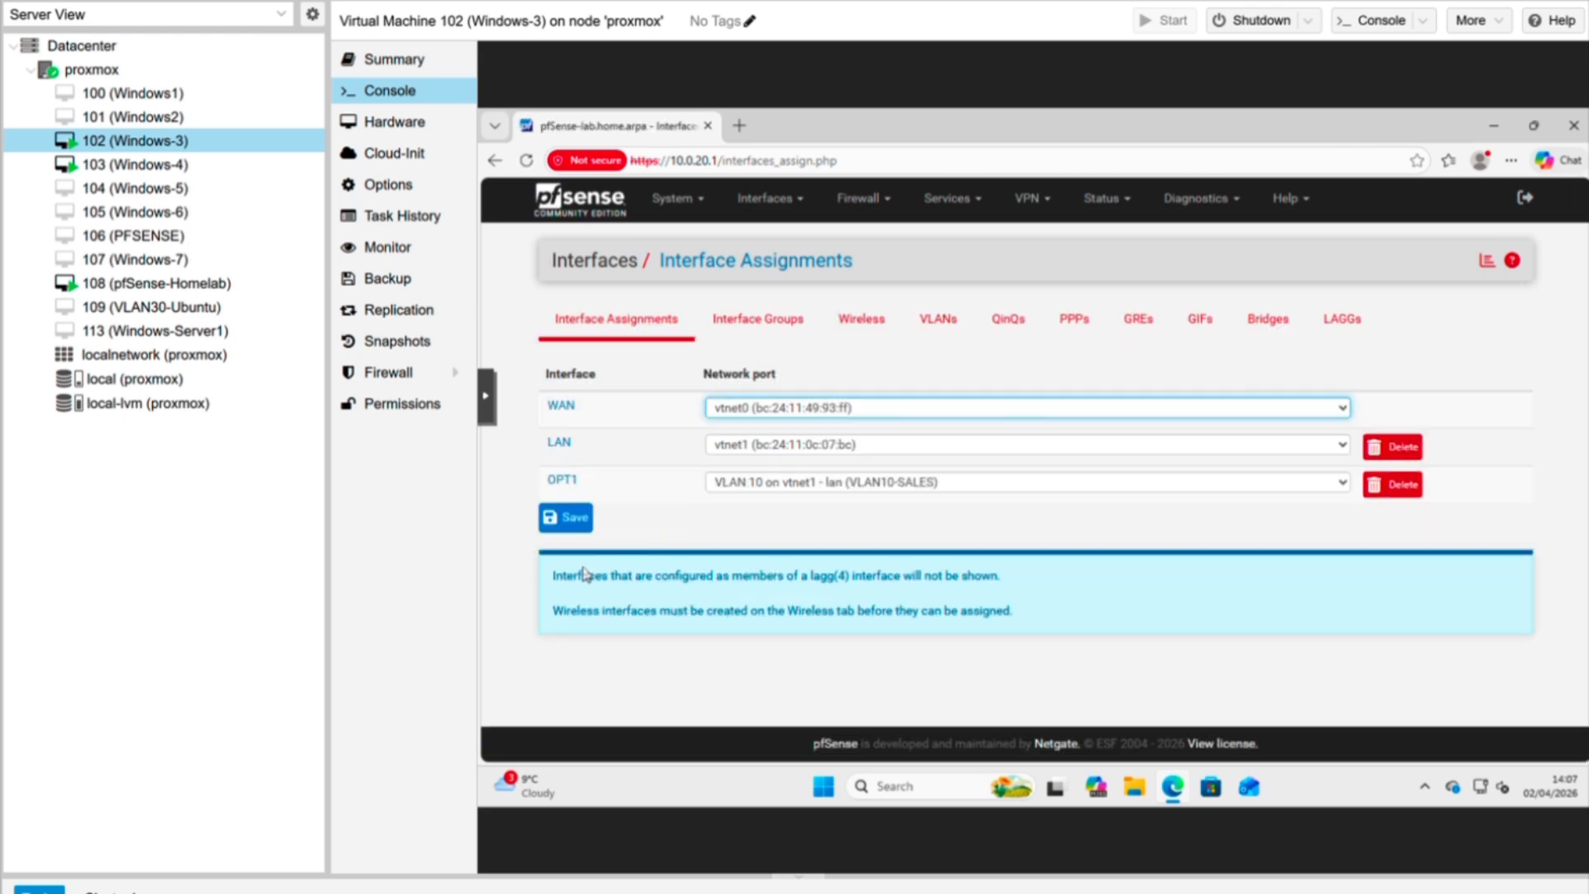
- Enable the OPT1 interface and set its IPv4 configuration type to Static IPv4
left_click(563, 480)
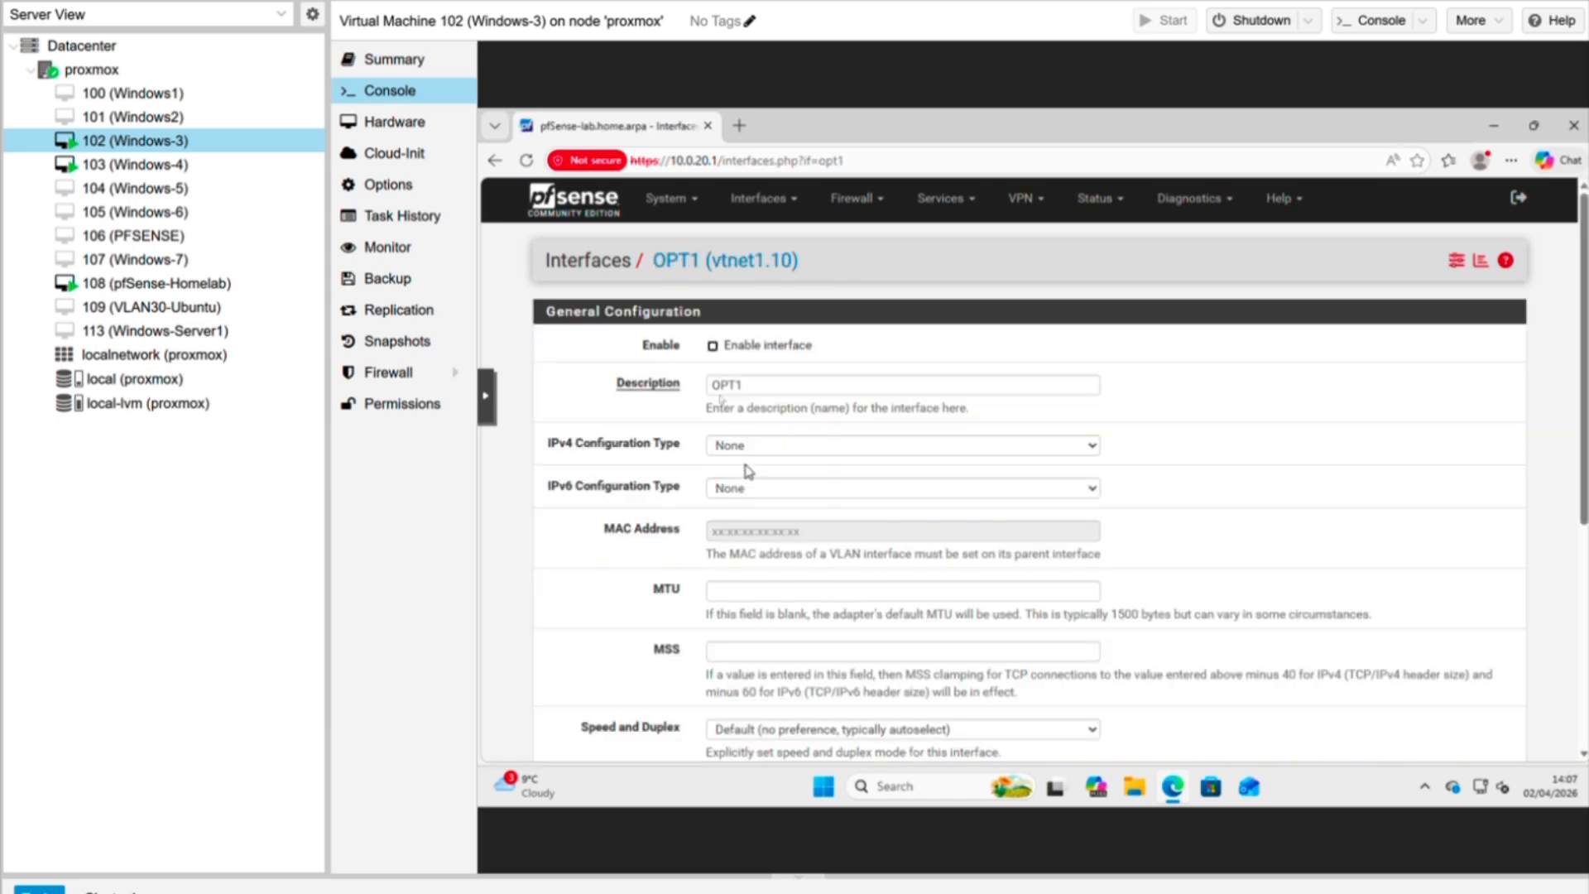
left_click(711, 346)
scroll(853, 453, "down", 1)
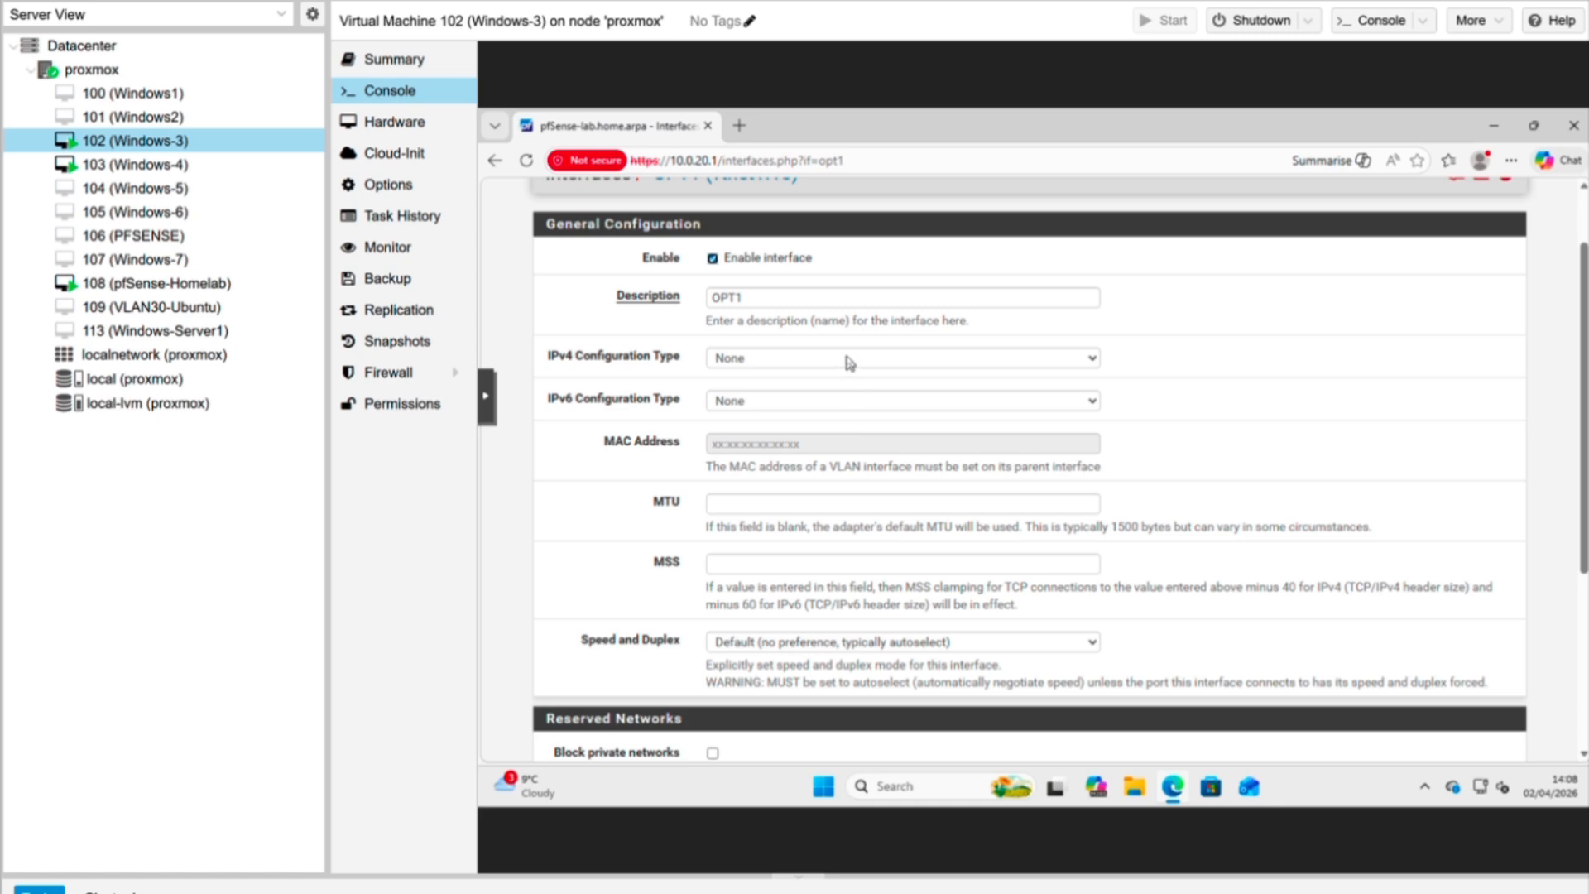
left_click(849, 362)
left_click(827, 408)
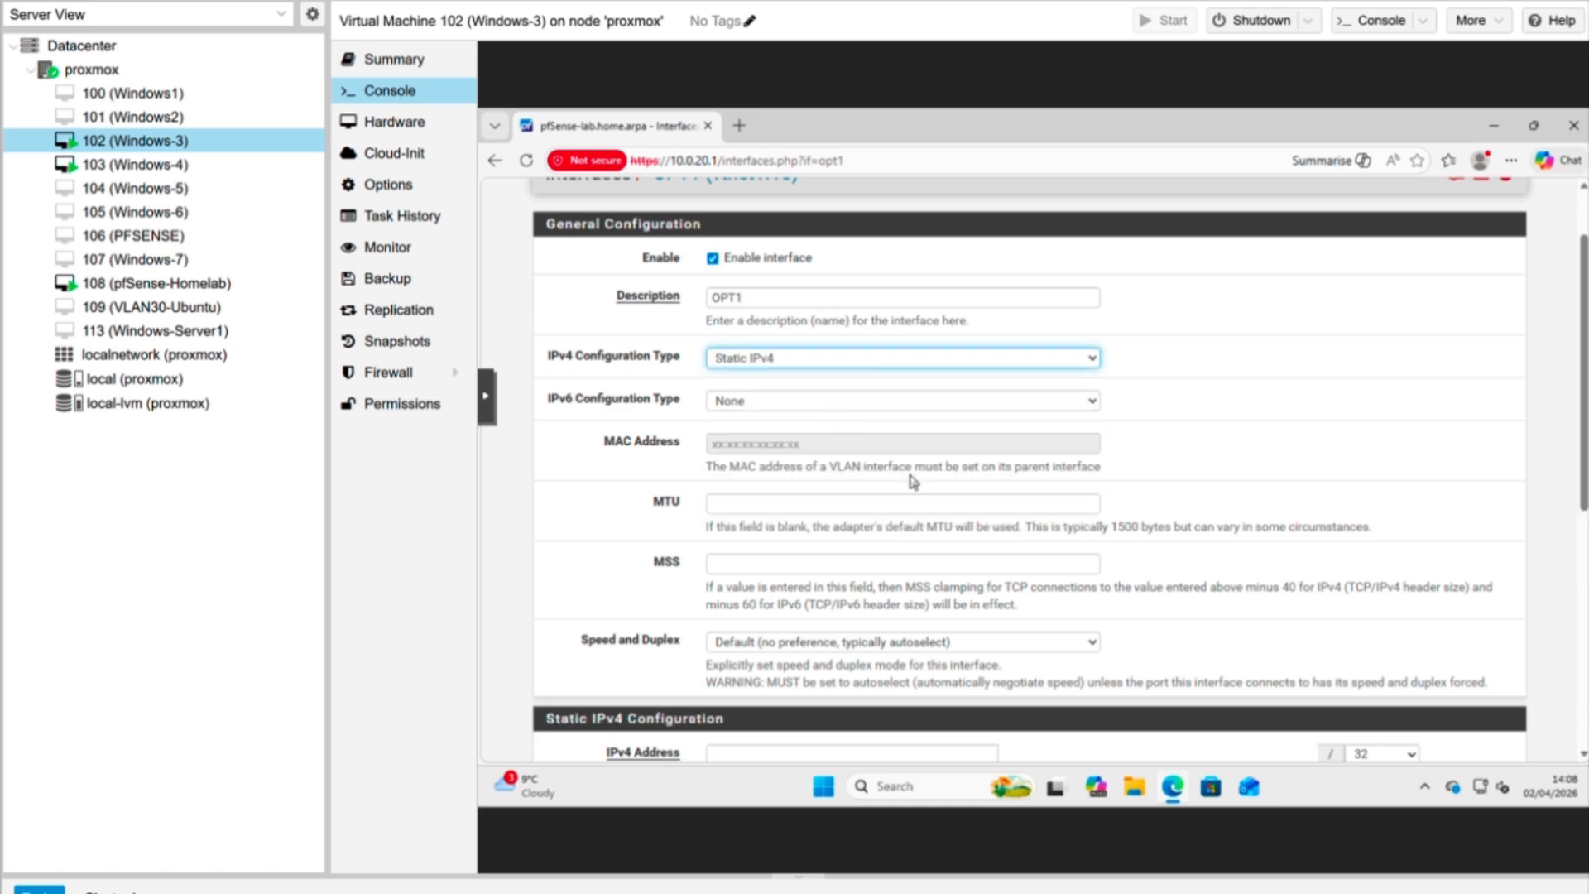
- Set the OPT1 static IPv4 address to 10.0.10.1/24, then save and apply the interface changes
scroll(914, 482, "down", 2)
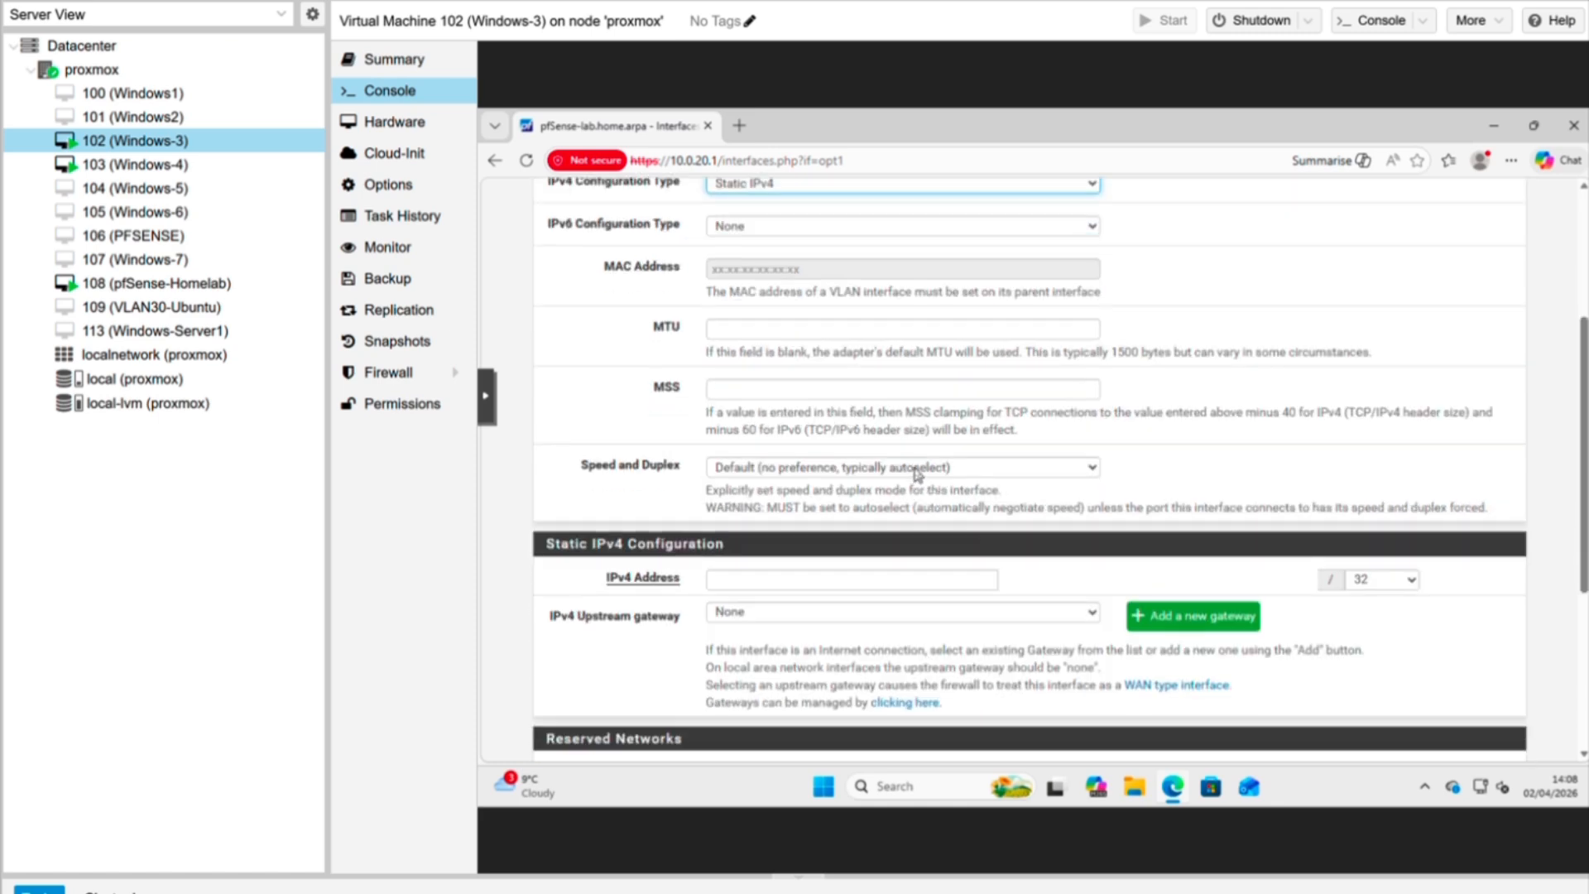
scroll(917, 475, "down", 1)
left_click(871, 490)
type("10")
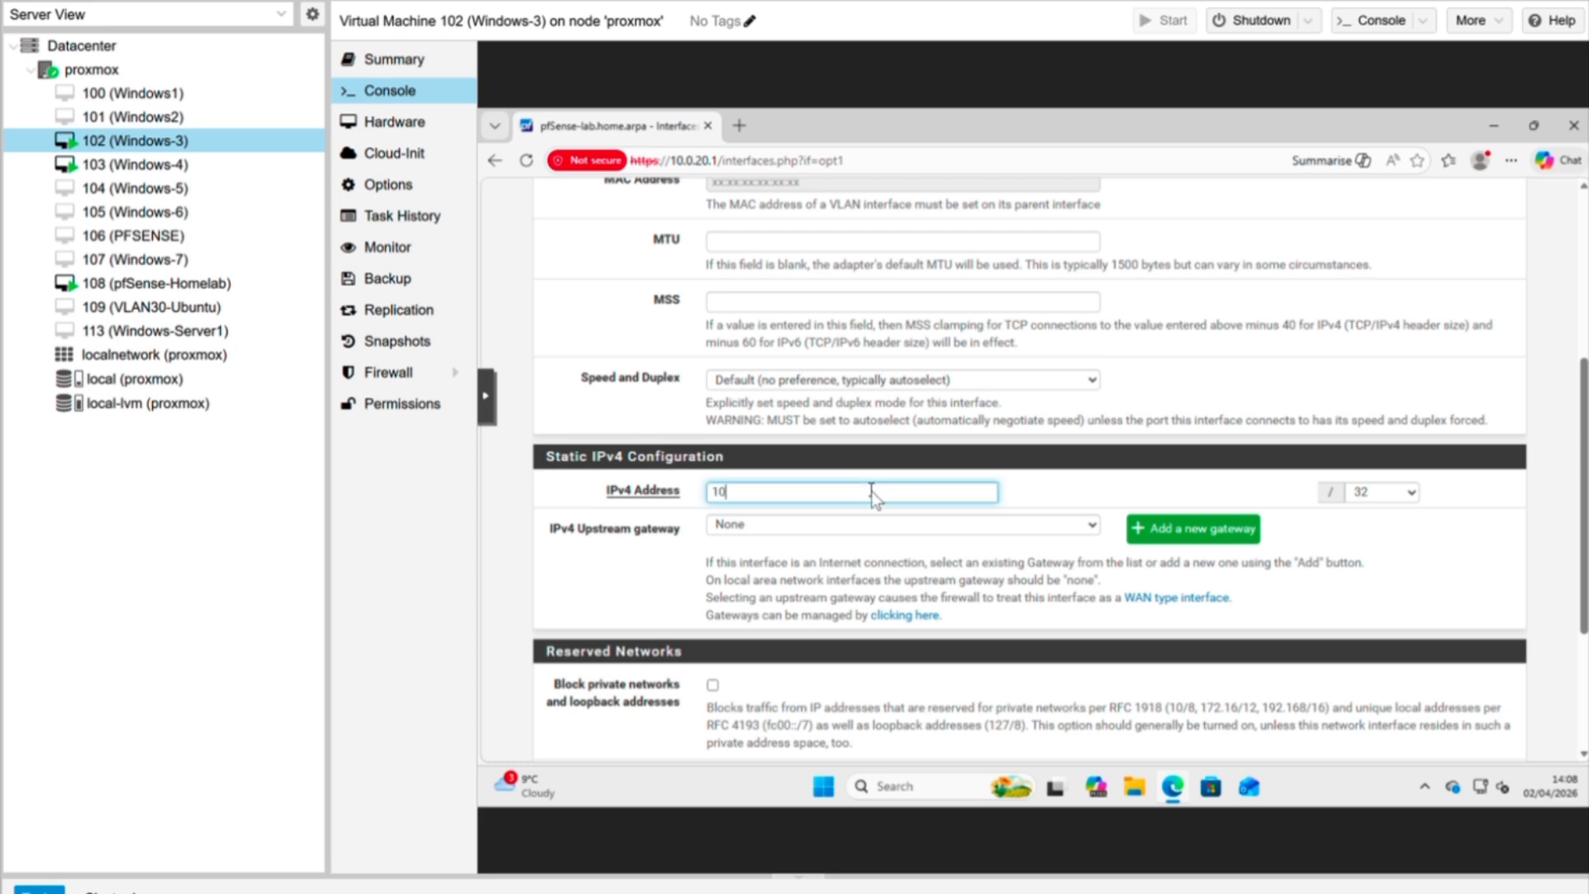
type(".0.10.1")
left_click(1365, 491)
left_click(1387, 290)
scroll(497, 648, "down", 3)
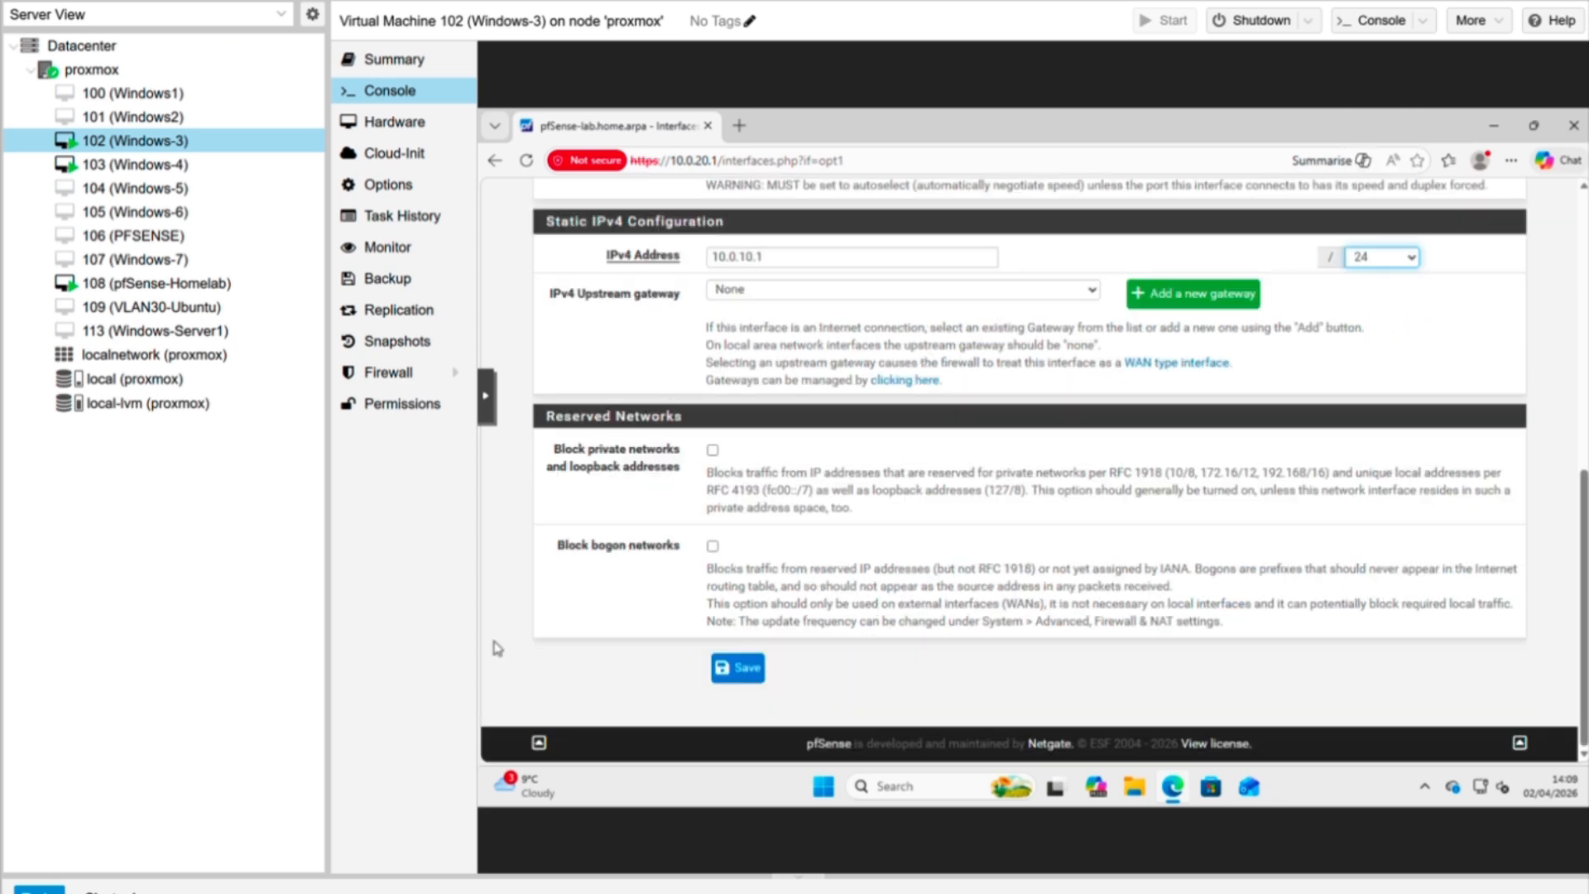
left_click(737, 667)
left_click(1440, 331)
- Enable the DHCP server on OPT1 with an address pool range from 10.0.10.100 to 10.0.10.200
left_click(939, 200)
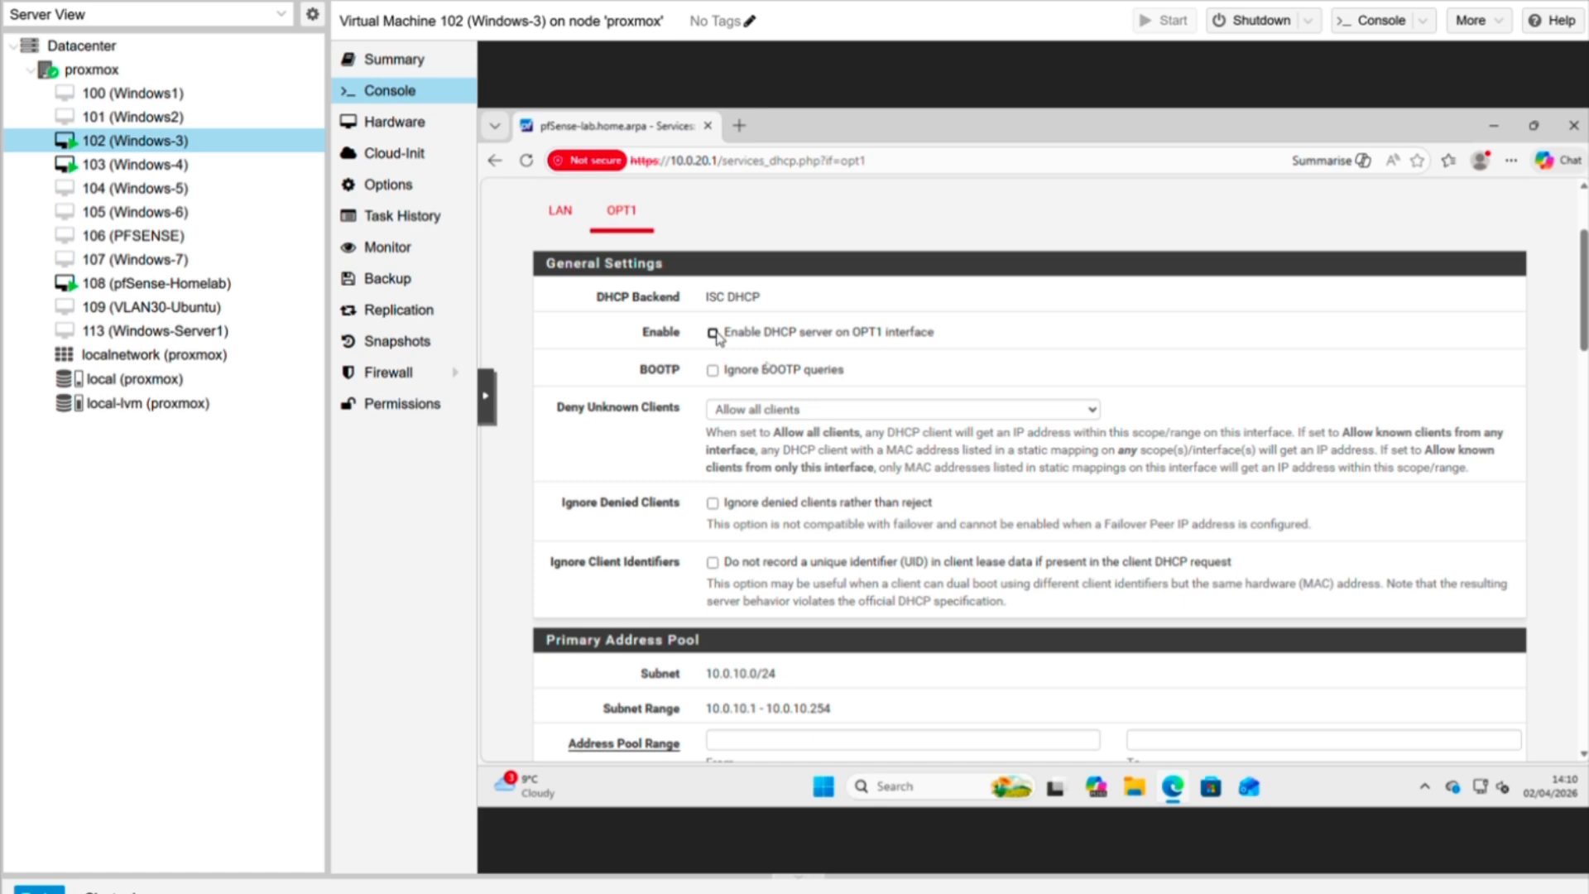
scroll(811, 373, "down", 2)
scroll(810, 376, "down", 2)
left_click(831, 391)
type("10.0.10.100")
left_click(1210, 389)
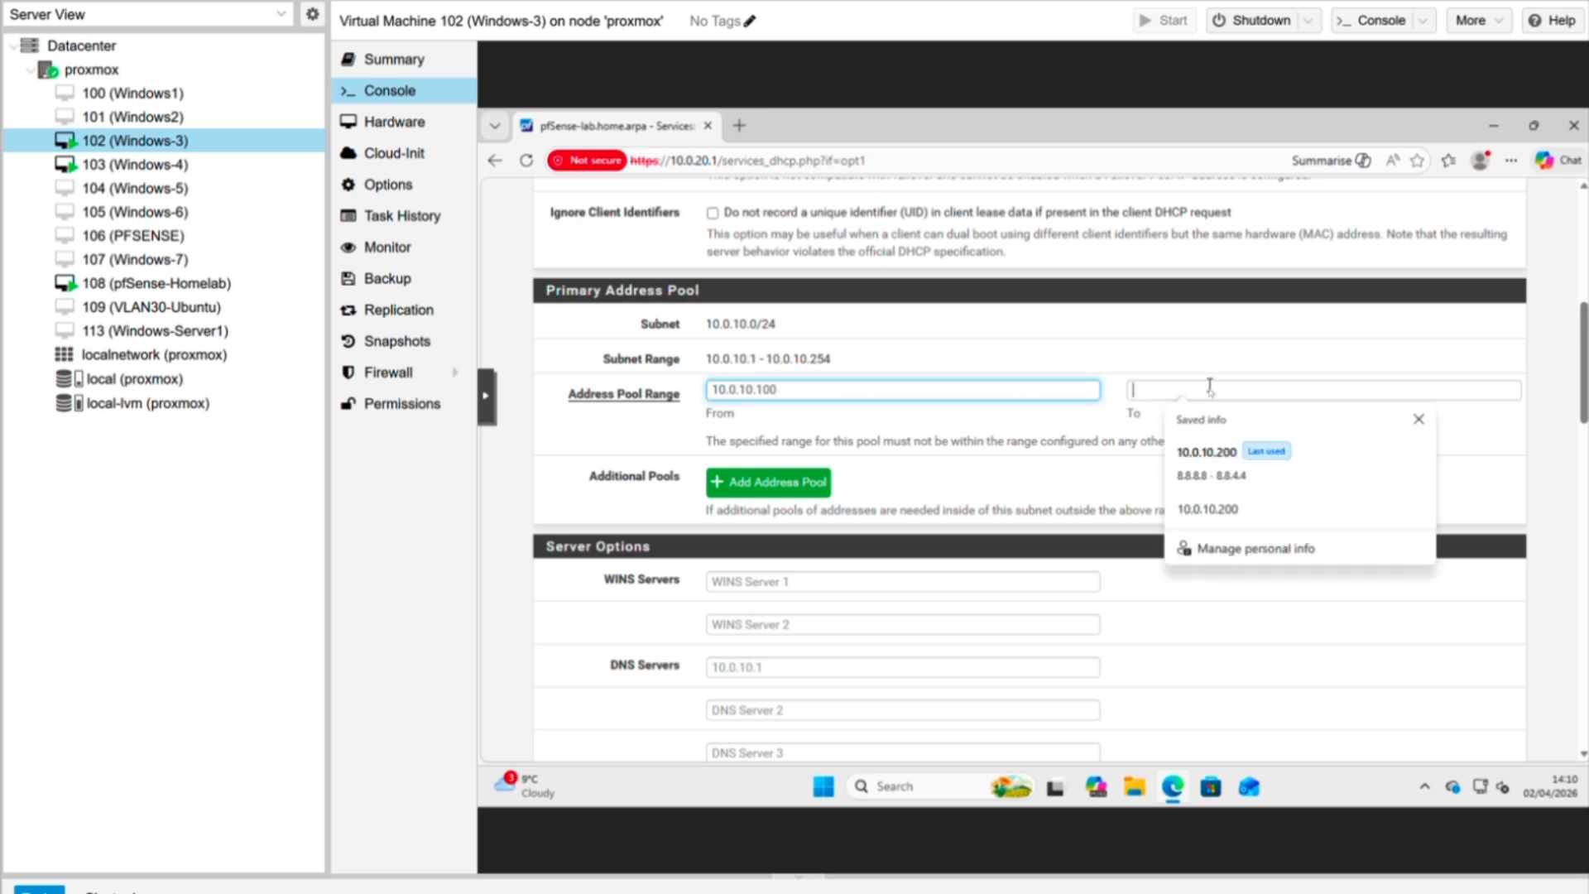
type("10.0.10.200")
- Set DNS server 2 to 8.8.8.8 and DNS server 3 to 8.8.4.4 for the OPT1 DHCP server
scroll(999, 463, "down", 2)
scroll(982, 454, "down", 1)
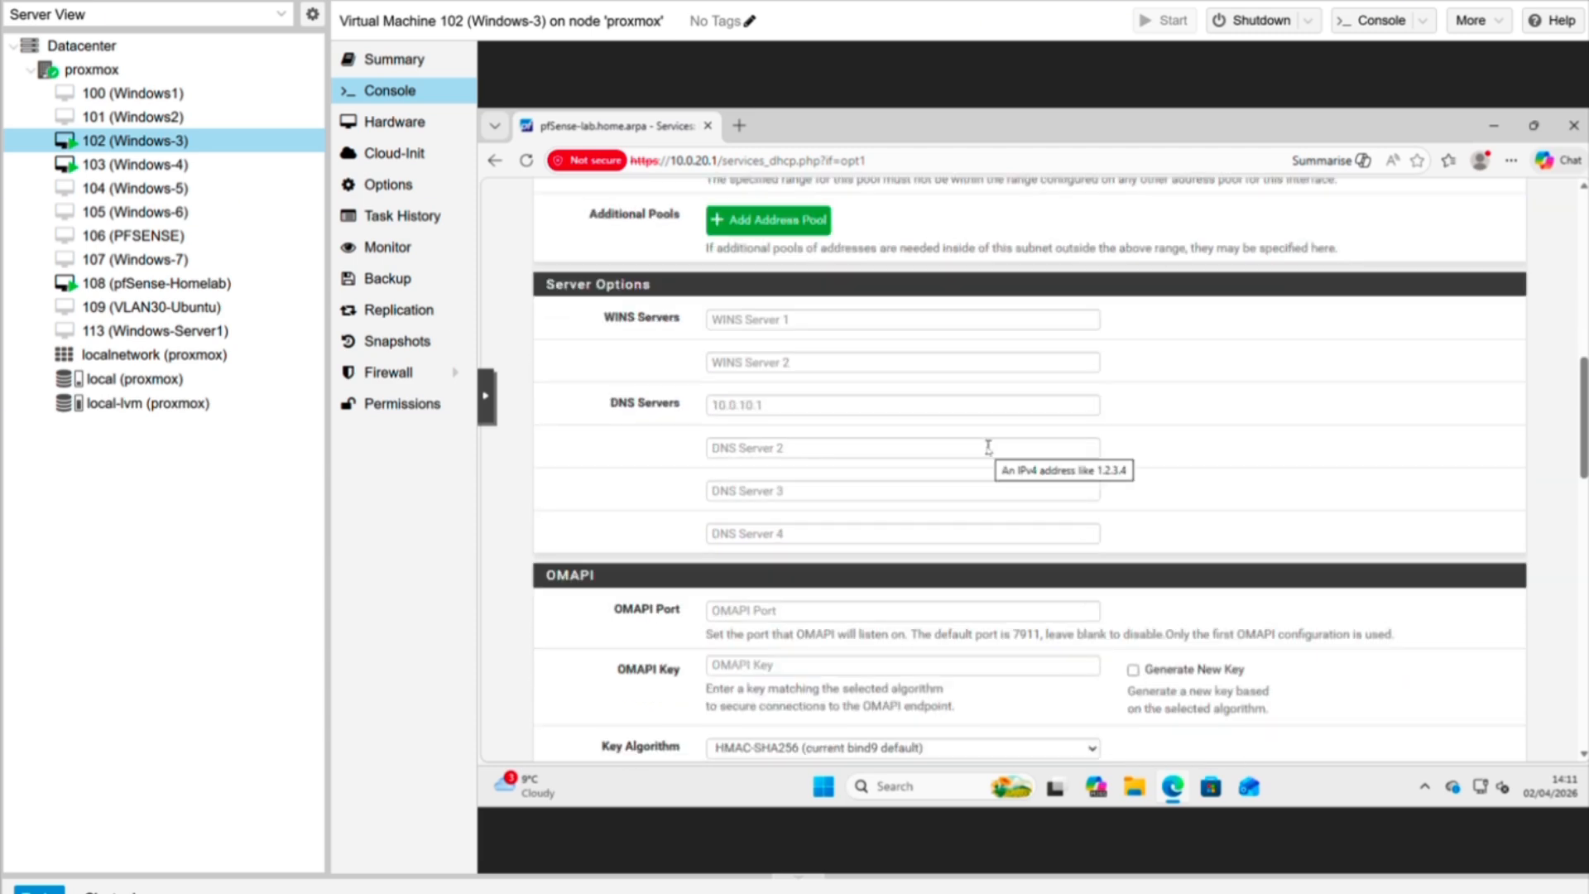
left_click(877, 451)
type("8")
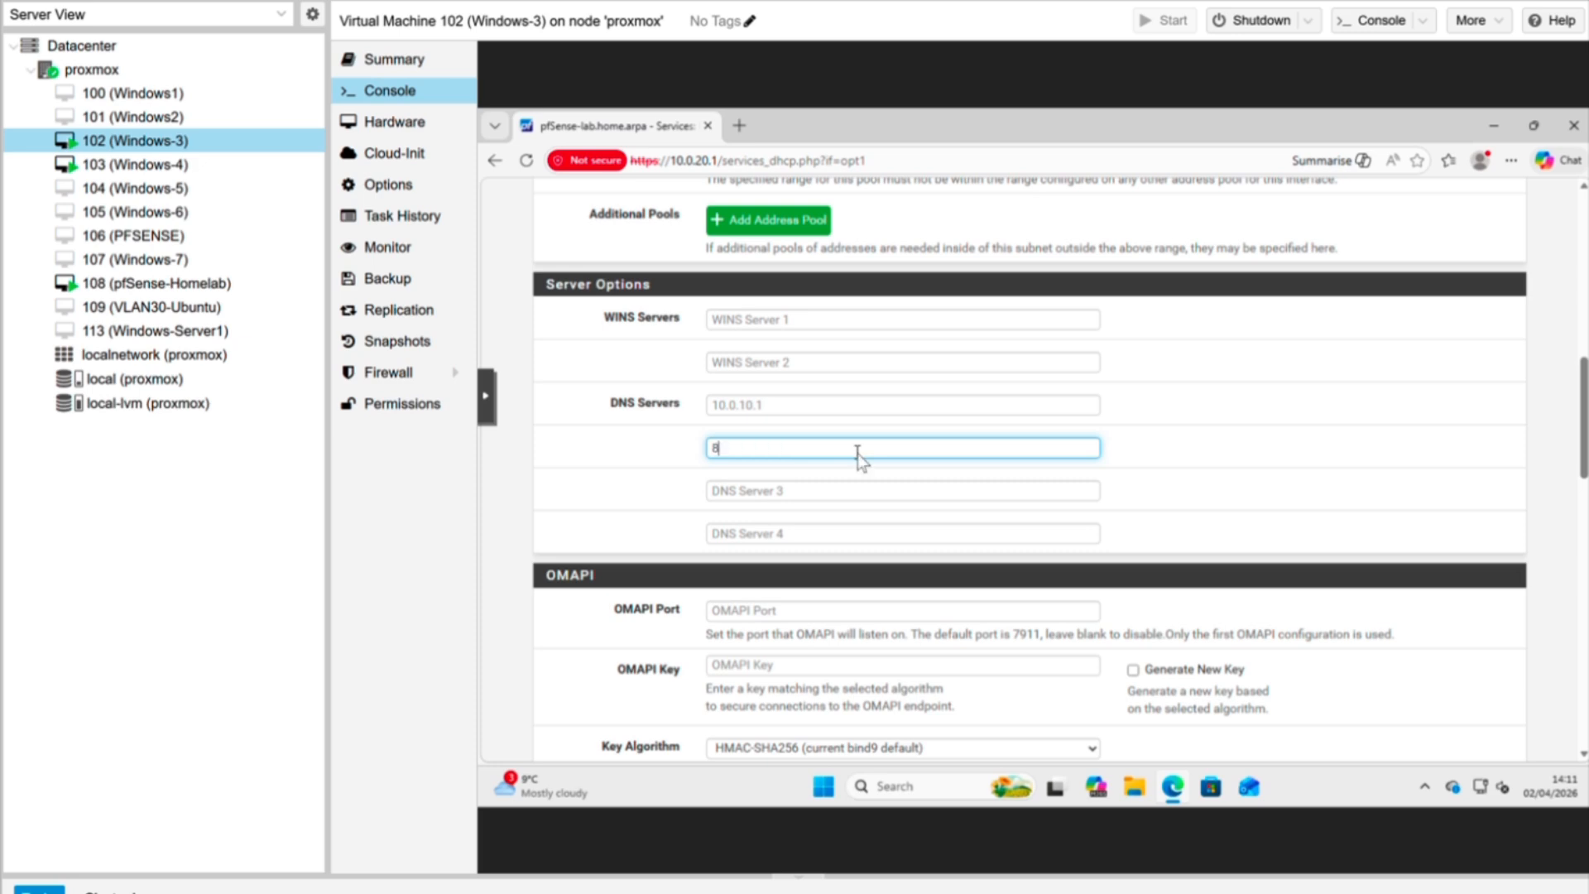
type(".8.8.8")
left_click(865, 491)
type("8.8.4.4")
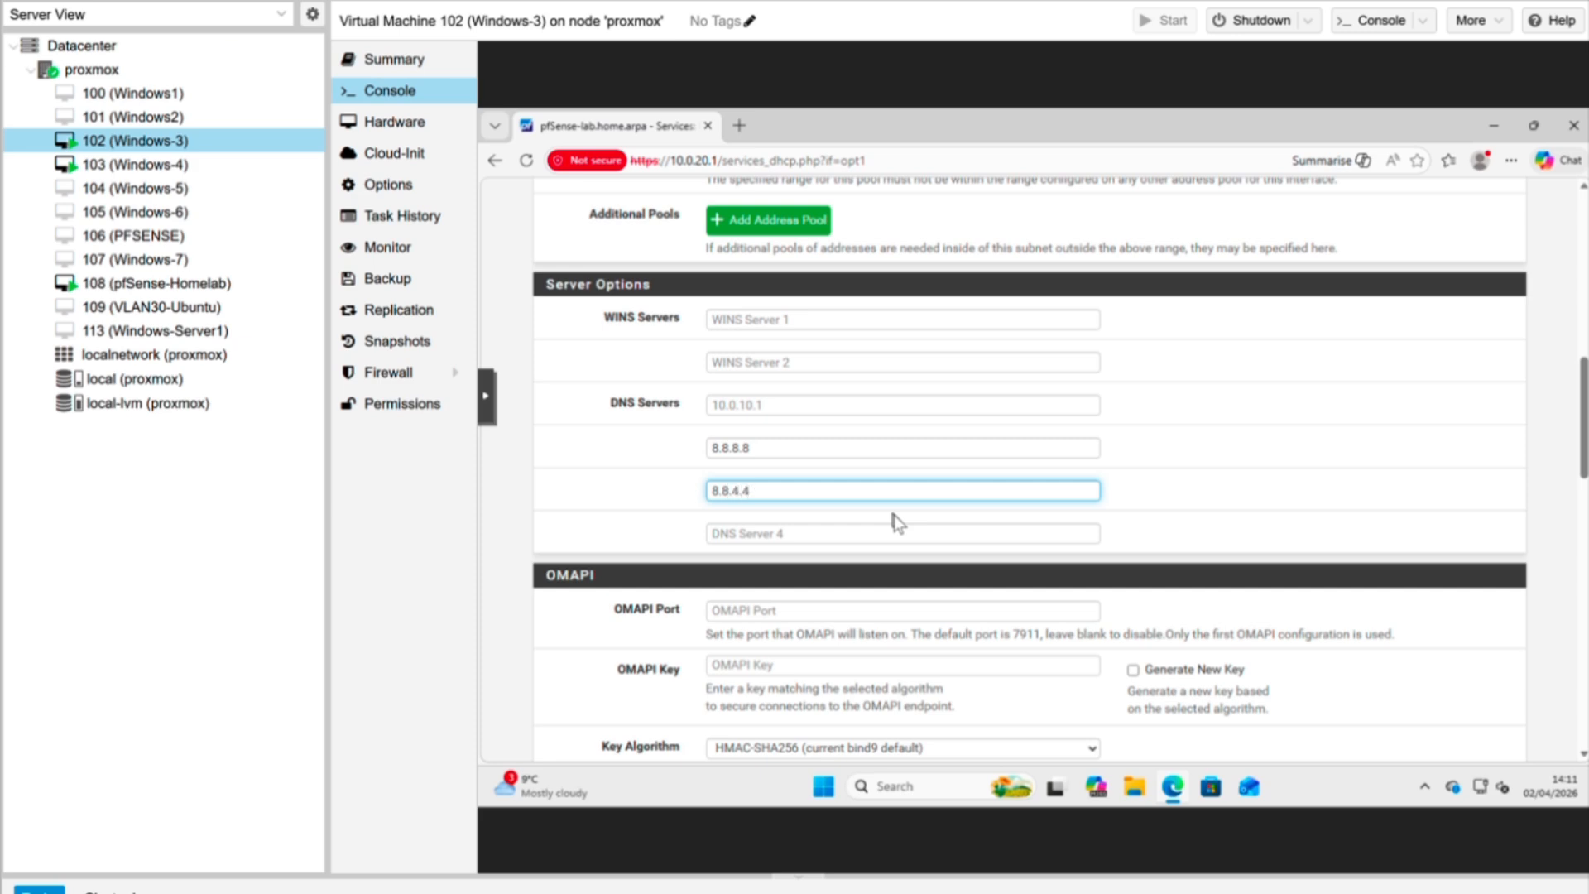
- Save the OPT1 DHCP server settings and apply the changes
scroll(877, 517, "down", 2)
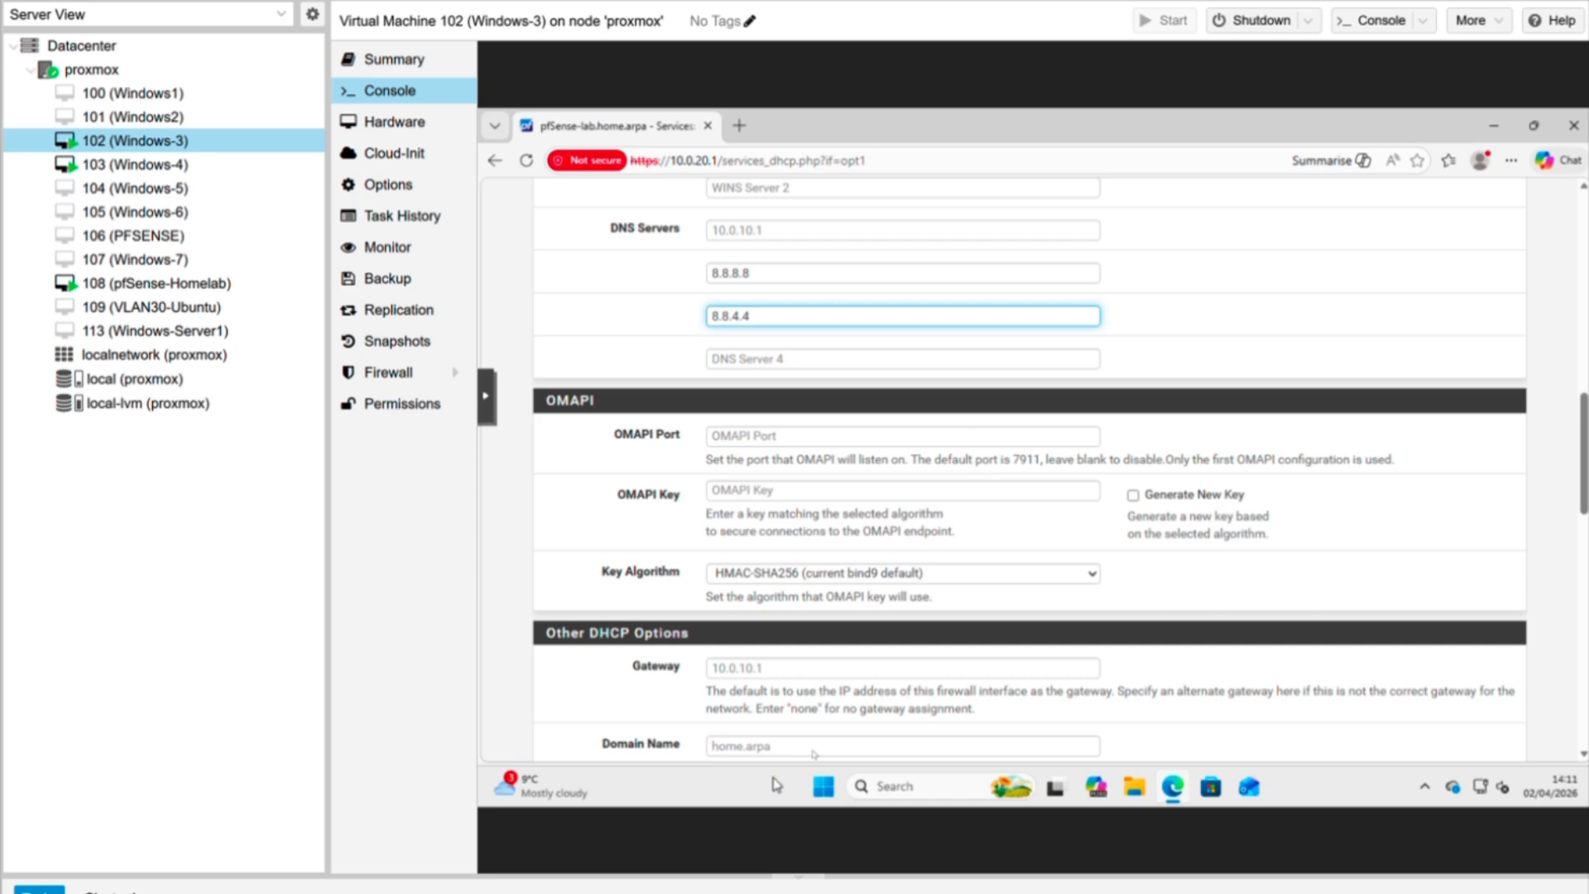
scroll(844, 672, "down", 3)
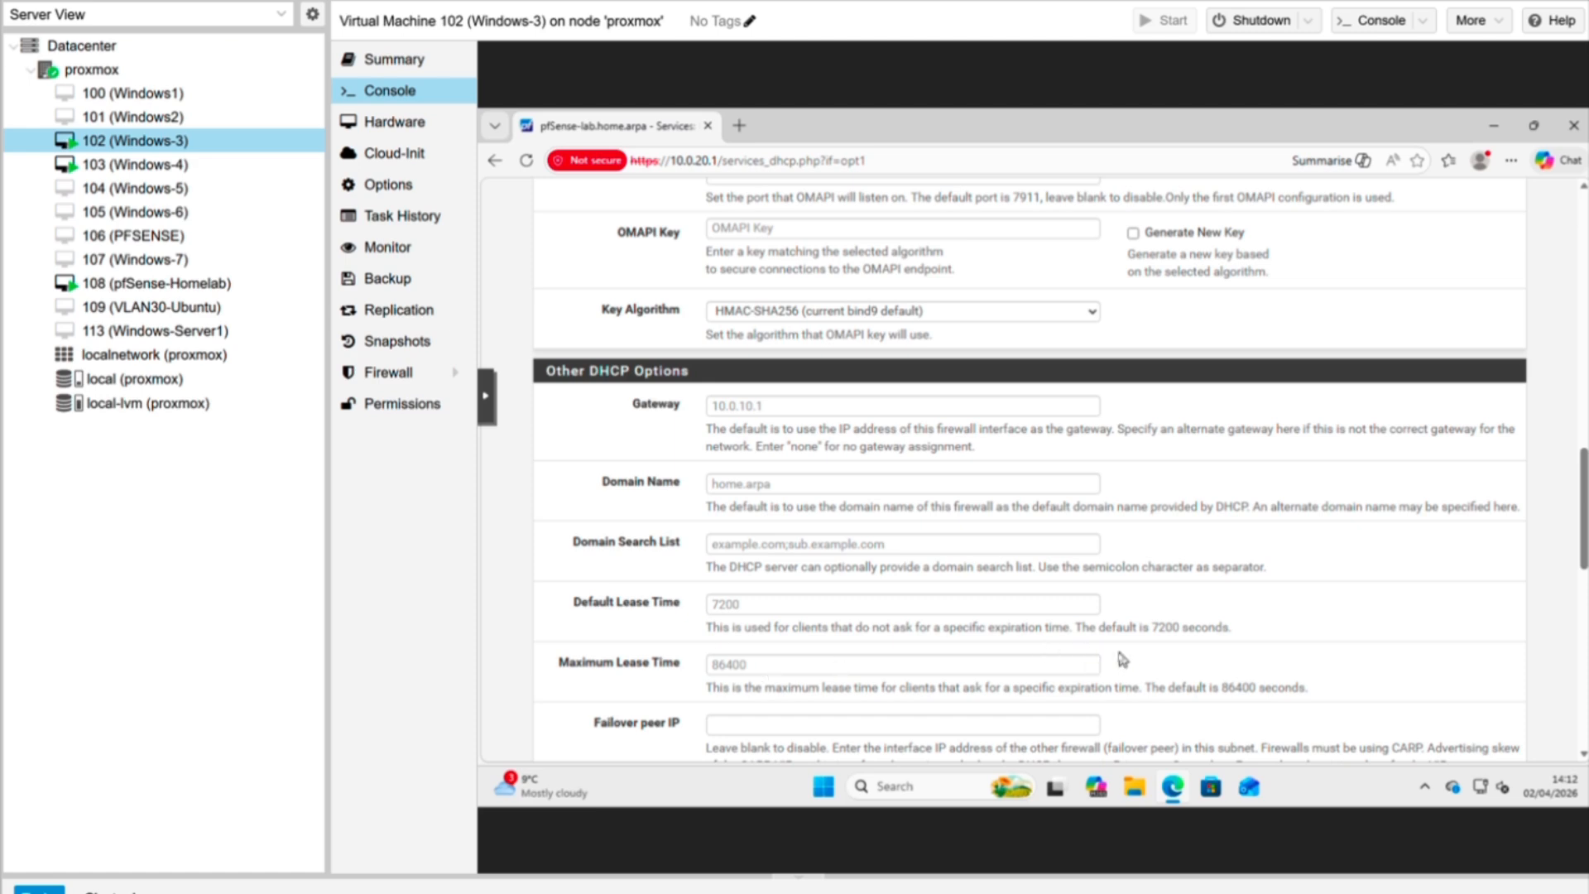
scroll(1106, 649, "down", 10)
left_click(737, 556)
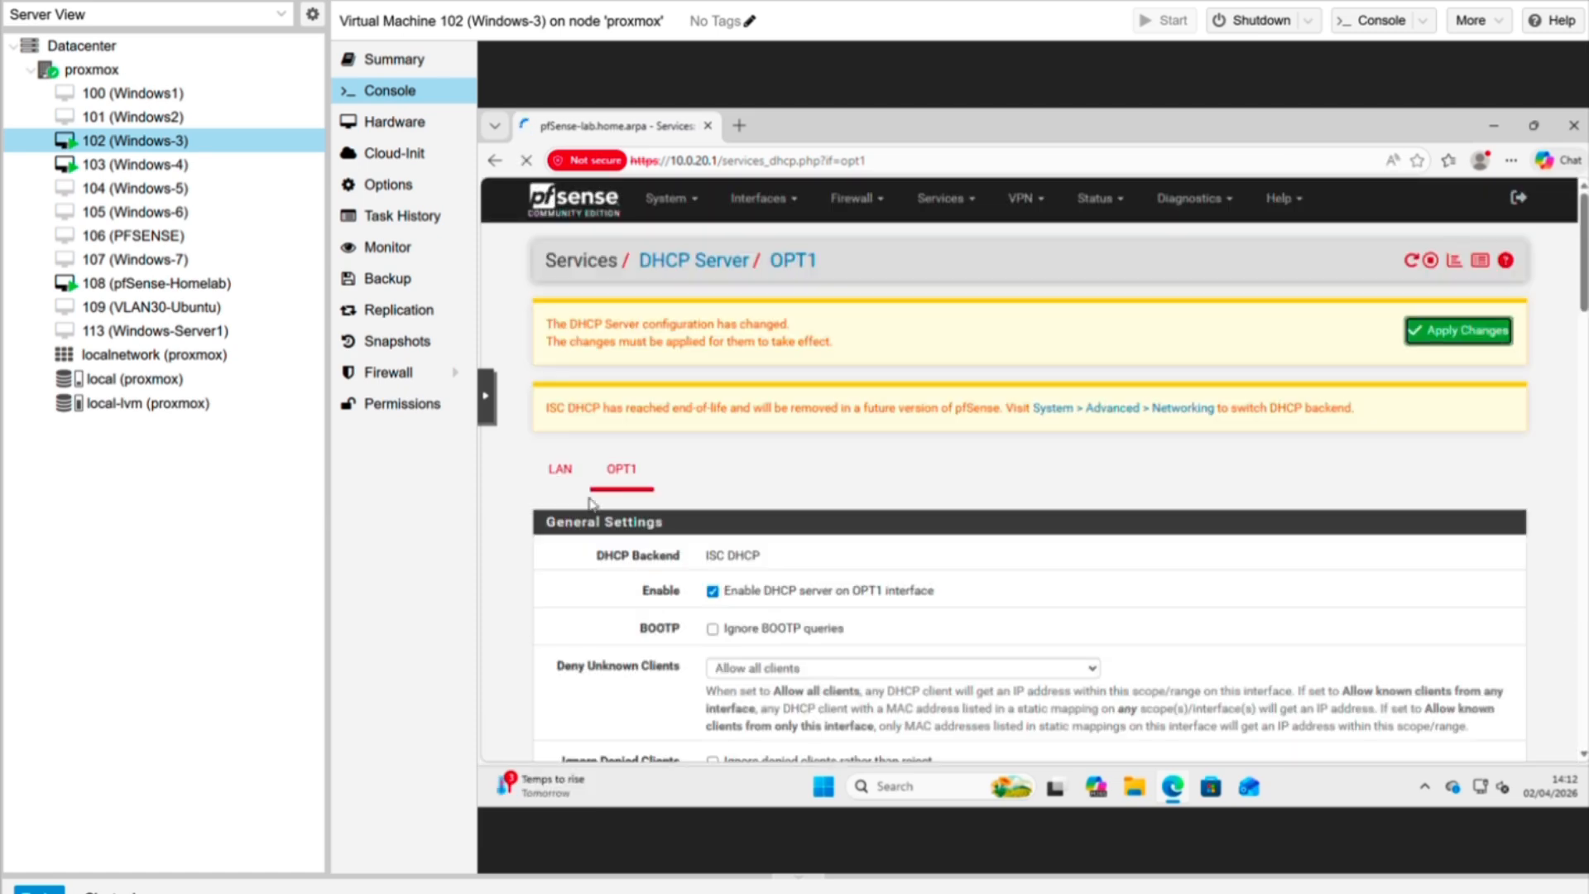
left_click(1458, 331)
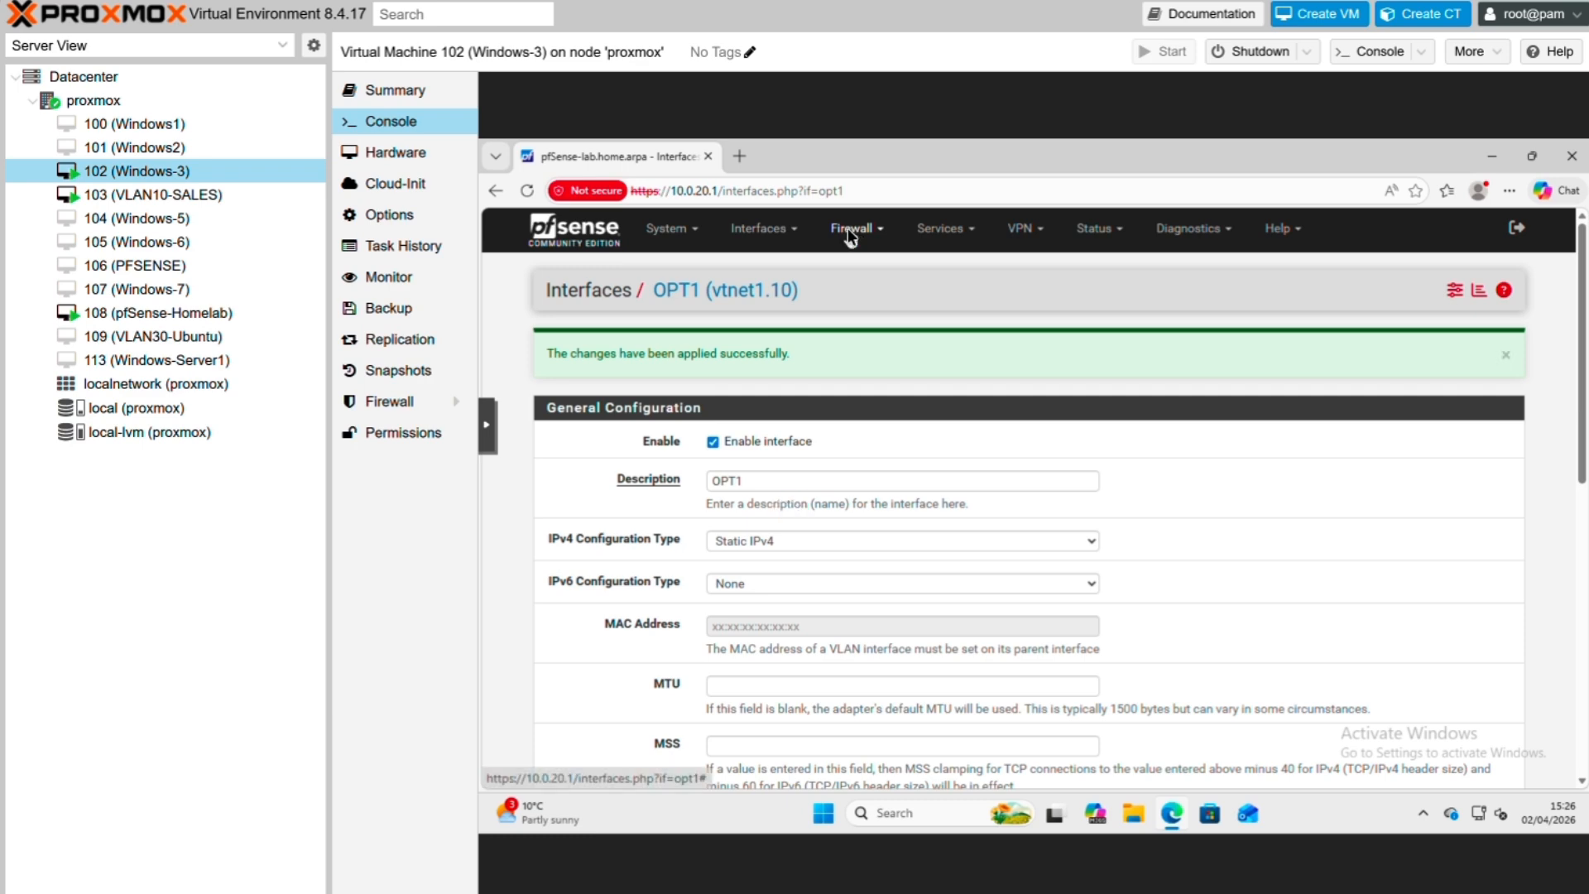
- Start a new pass rule at the top of the OPT1 firewall rules and set its protocol to Any
left_click(849, 232)
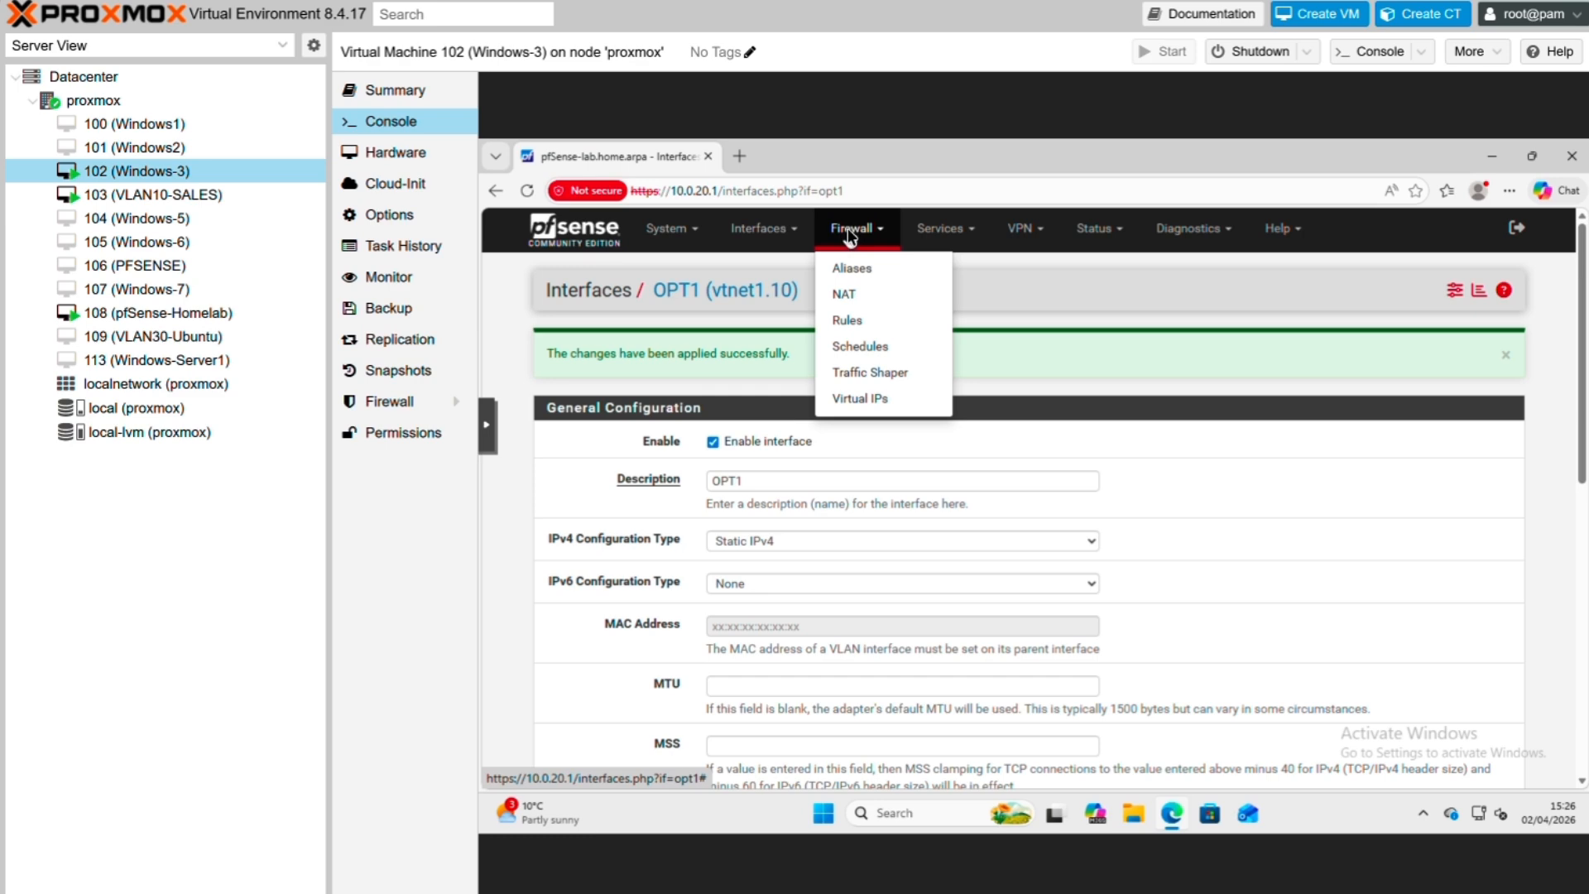
left_click(862, 323)
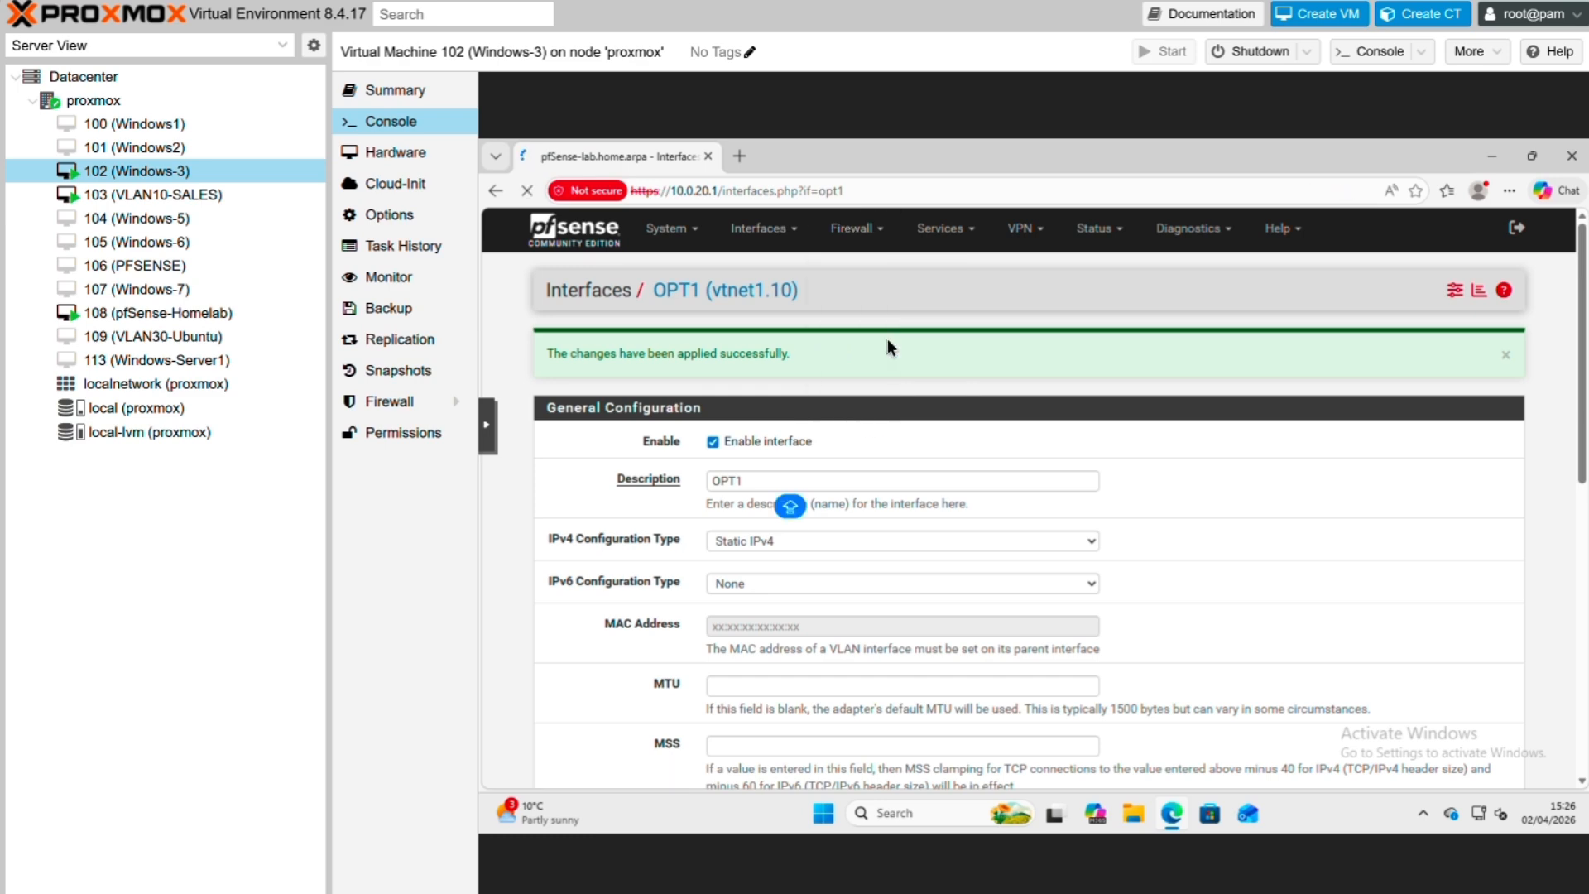
left_click(769, 347)
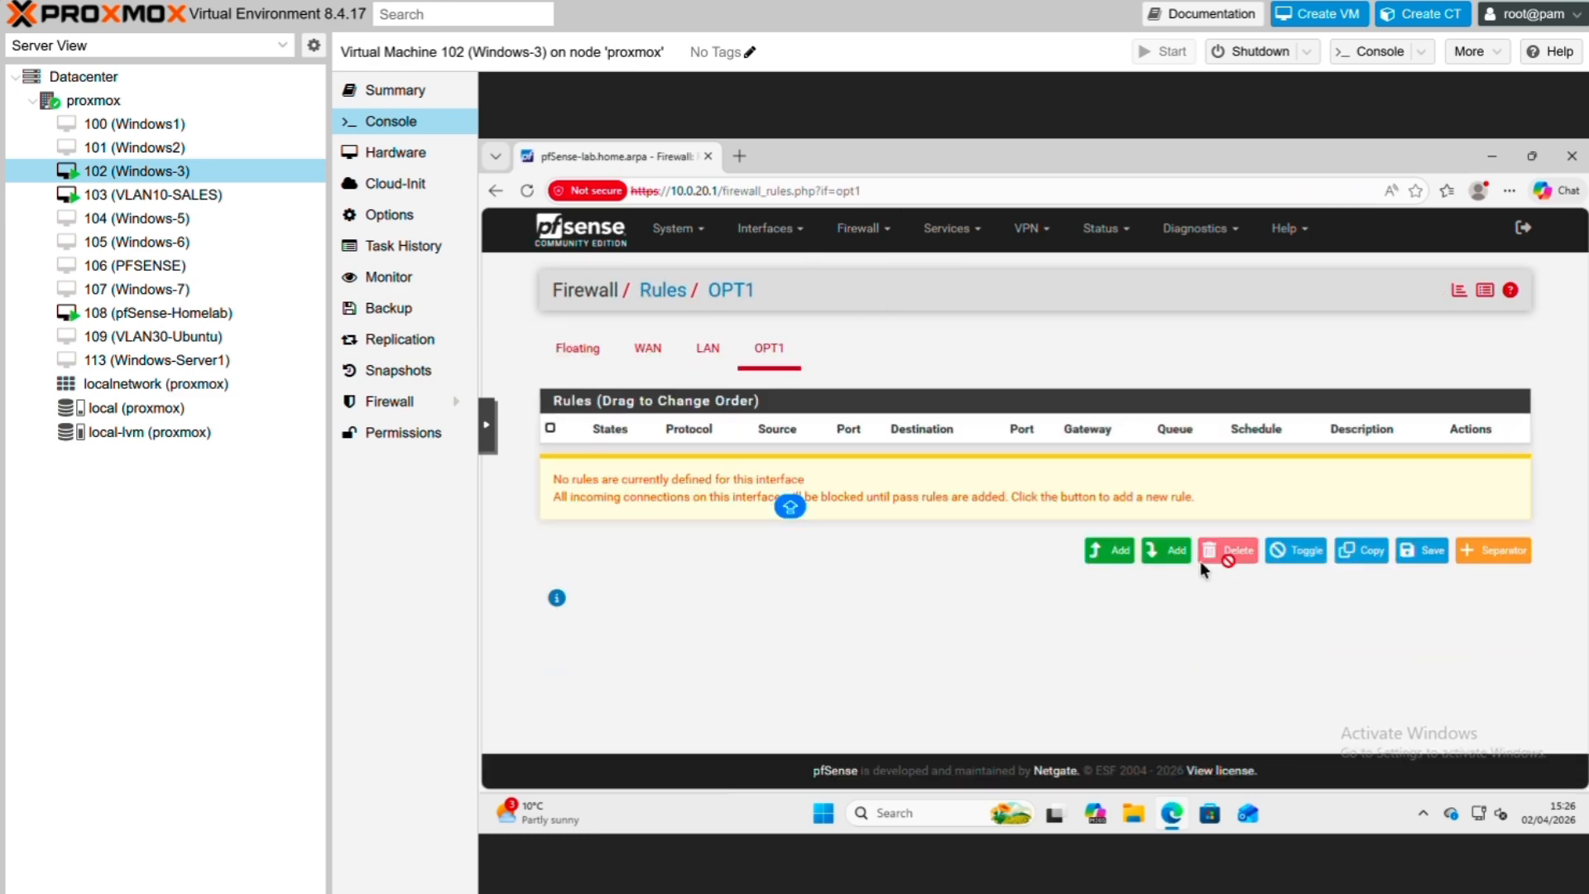
left_click(1124, 553)
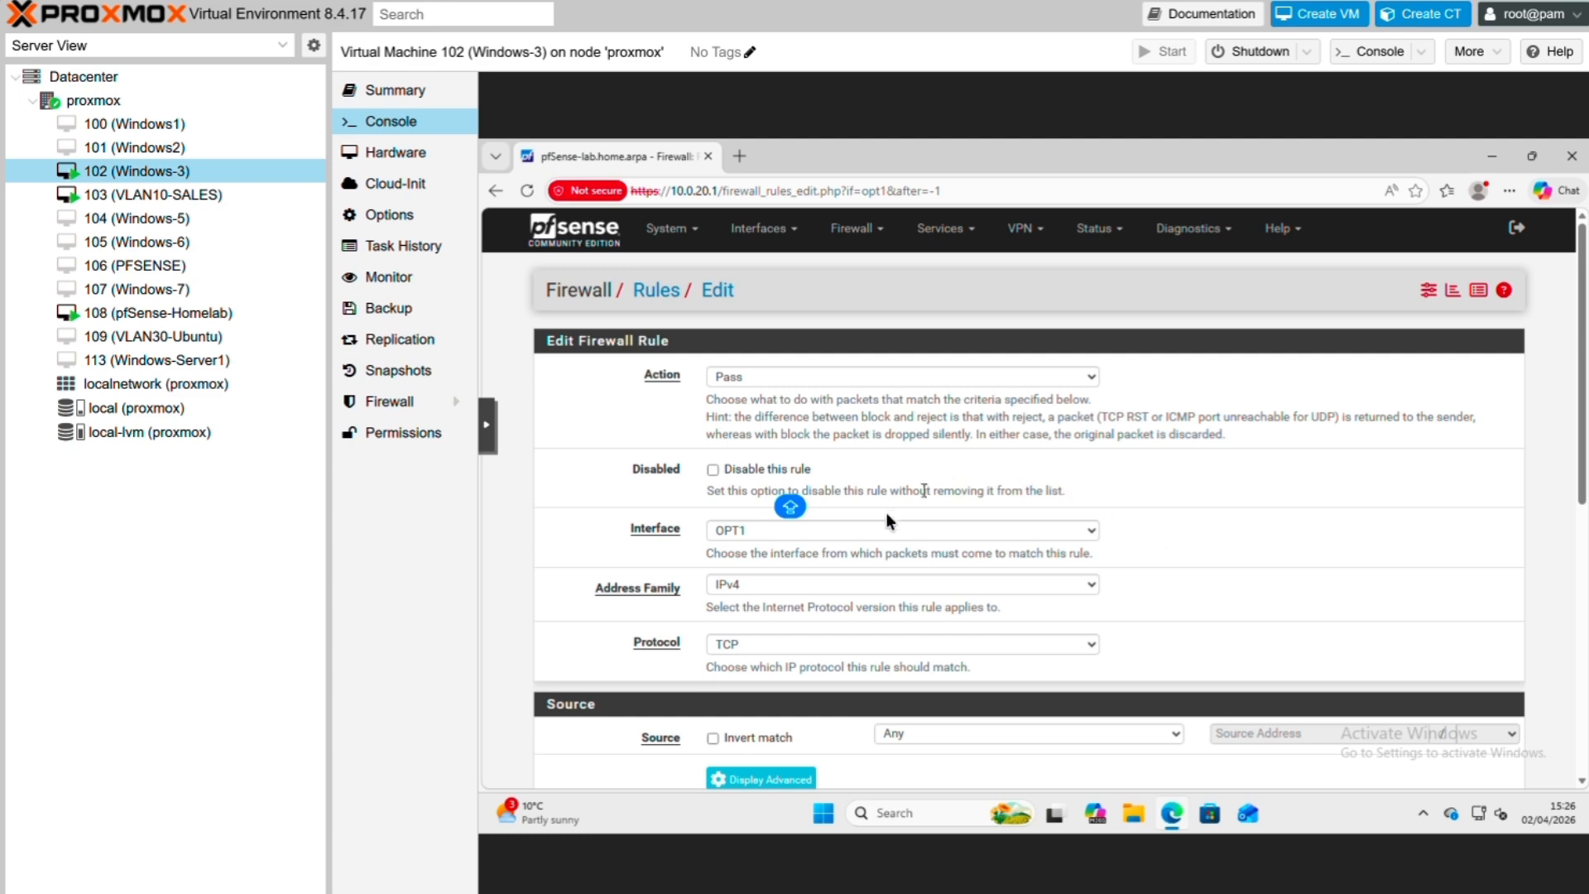
scroll(1010, 521, "down", 1)
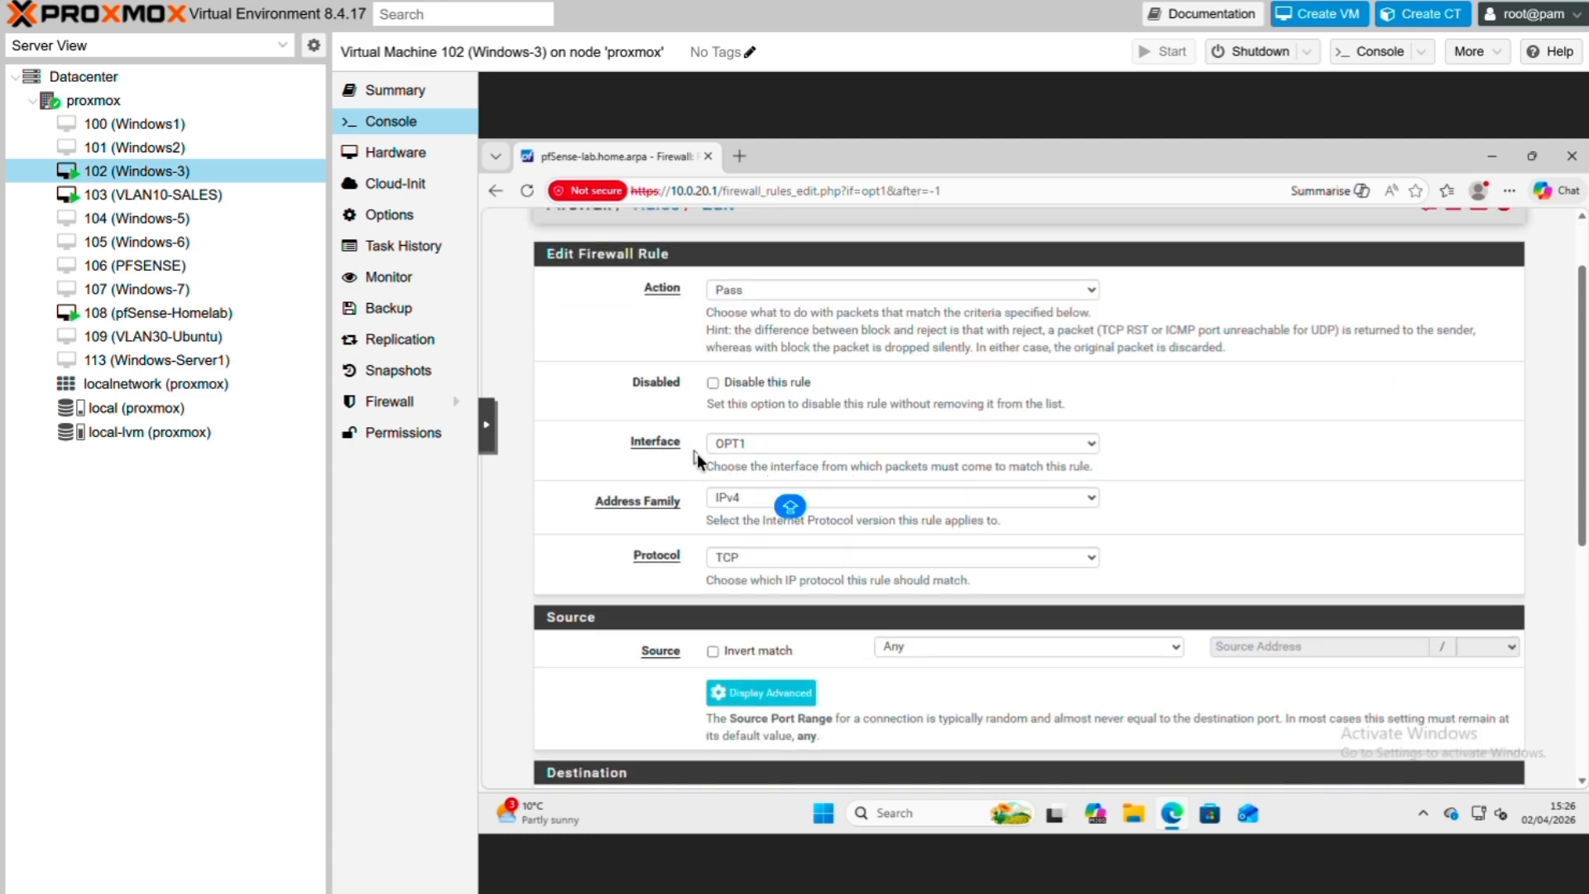
scroll(697, 453, "down", 1)
left_click(971, 467)
left_click(882, 147)
scroll(1105, 507, "down", 1)
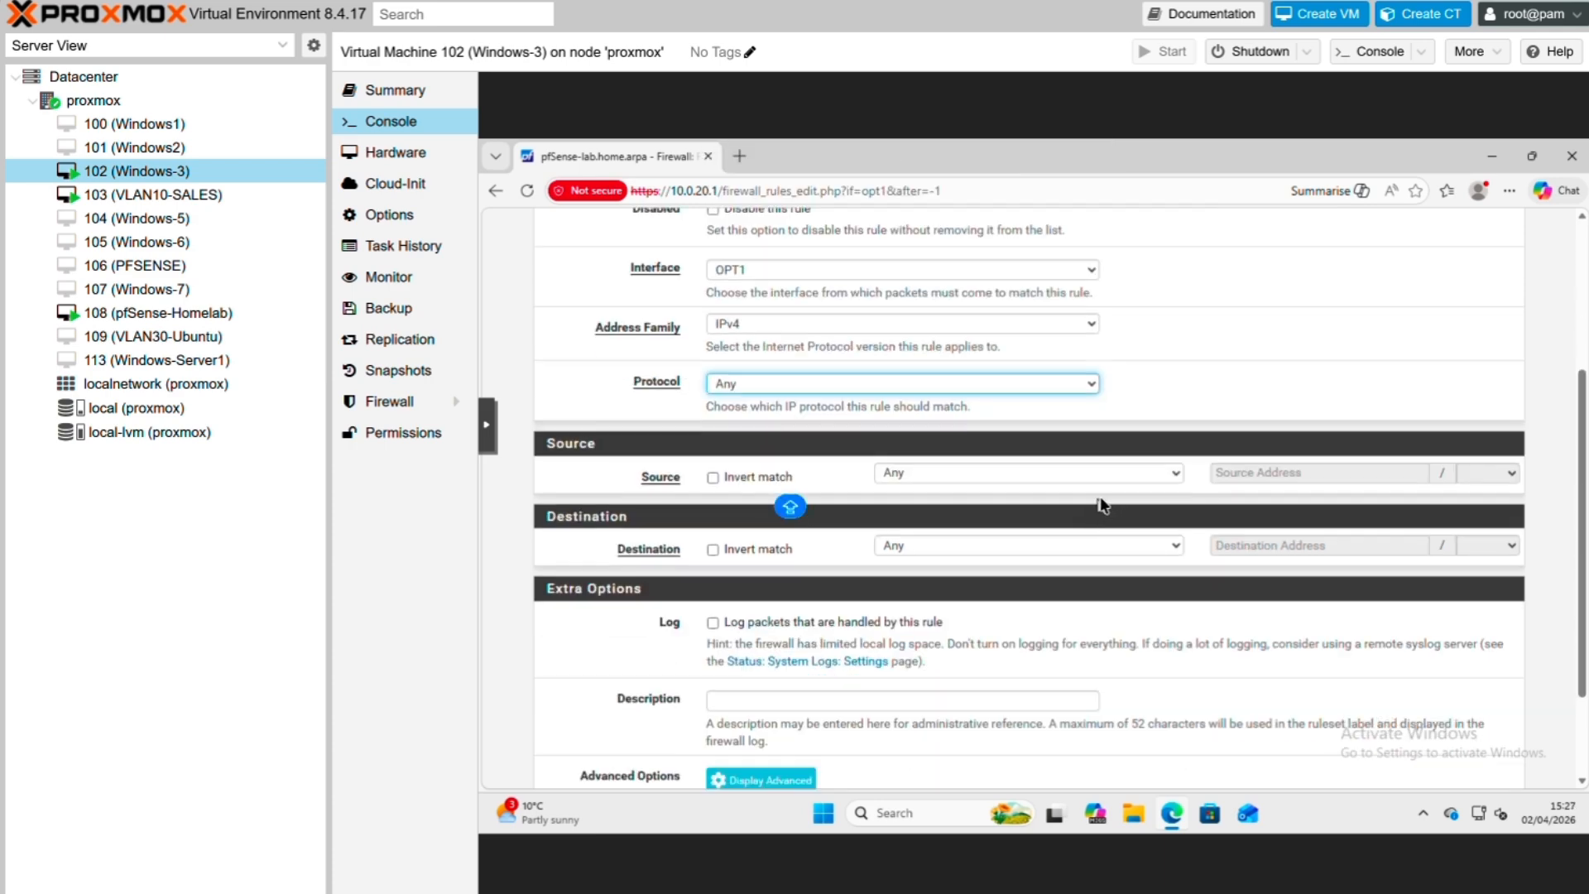
scroll(1101, 501, "down", 1)
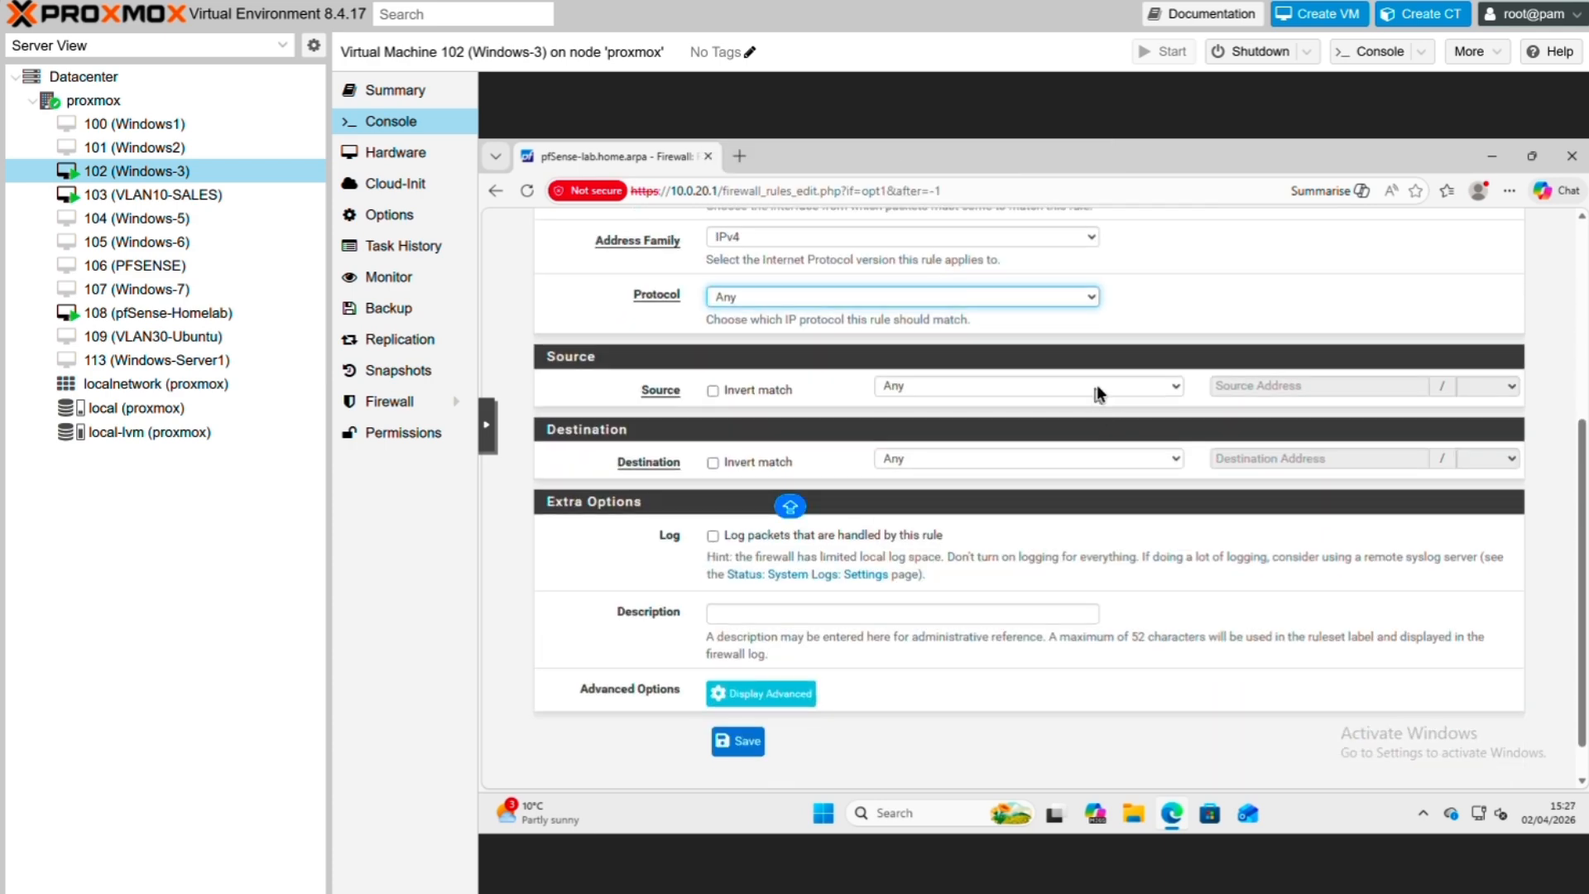
- Set the source of the new OPT1 firewall rule to OPT1 subnets
left_click(1096, 387)
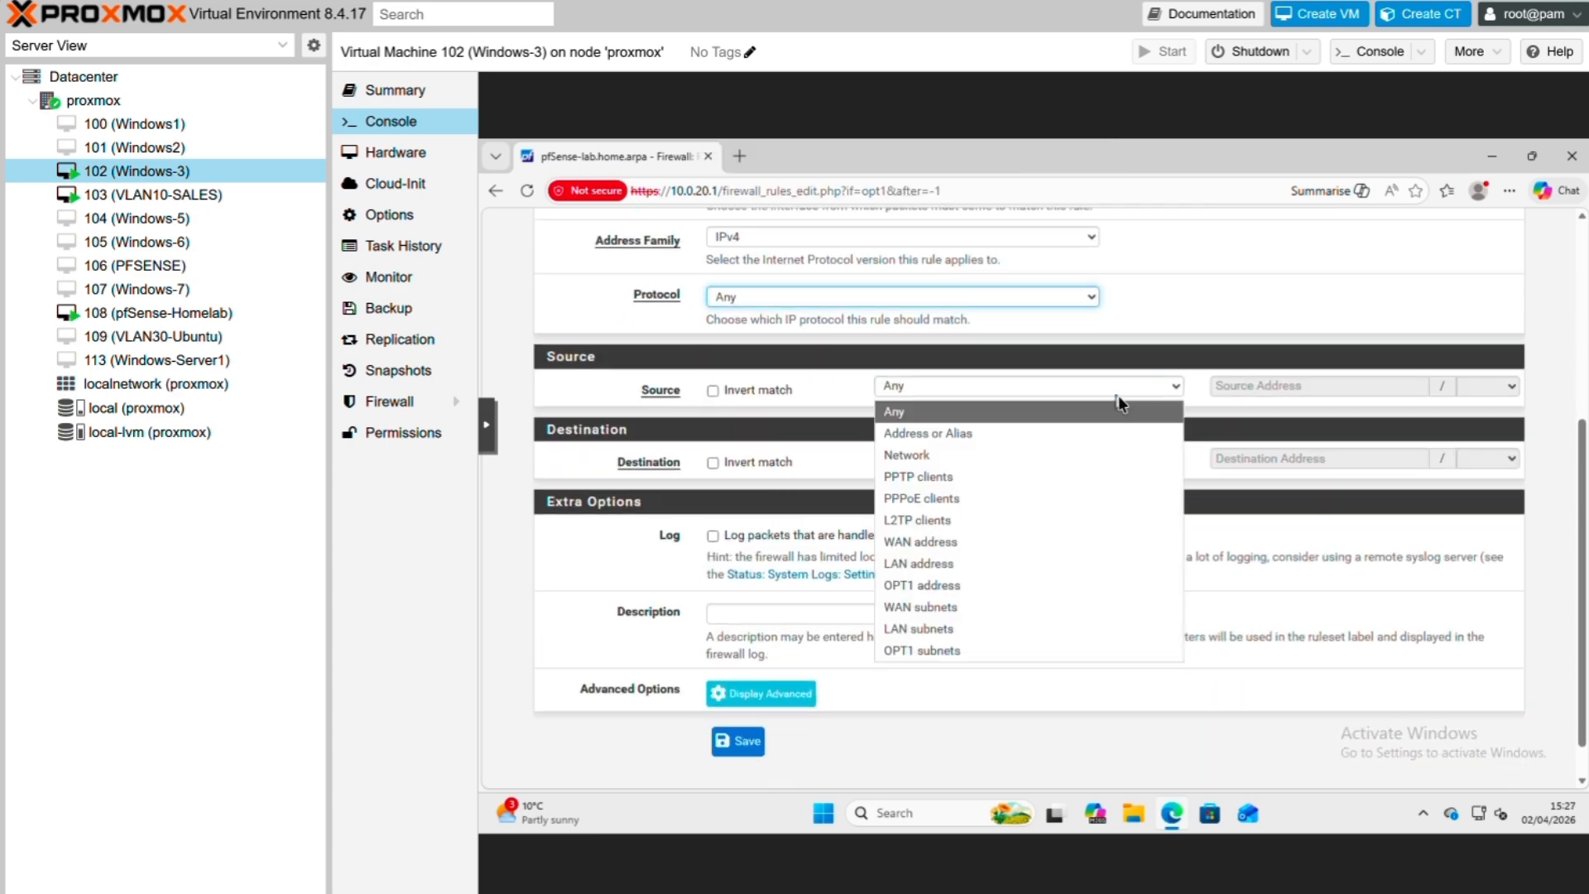
left_click(985, 657)
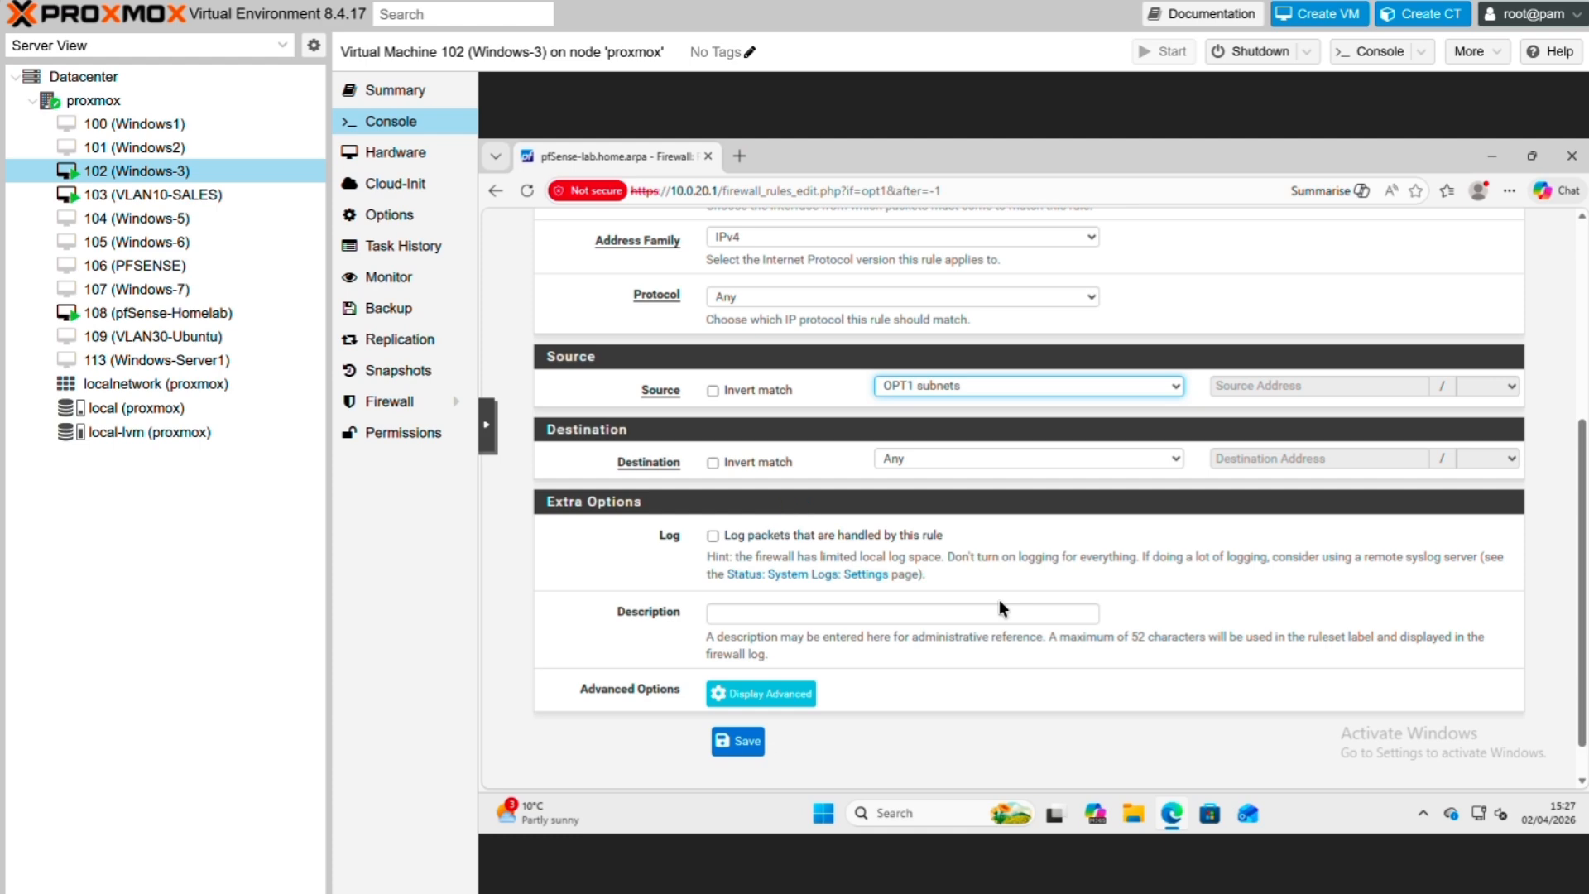
scroll(999, 601, "down", 1)
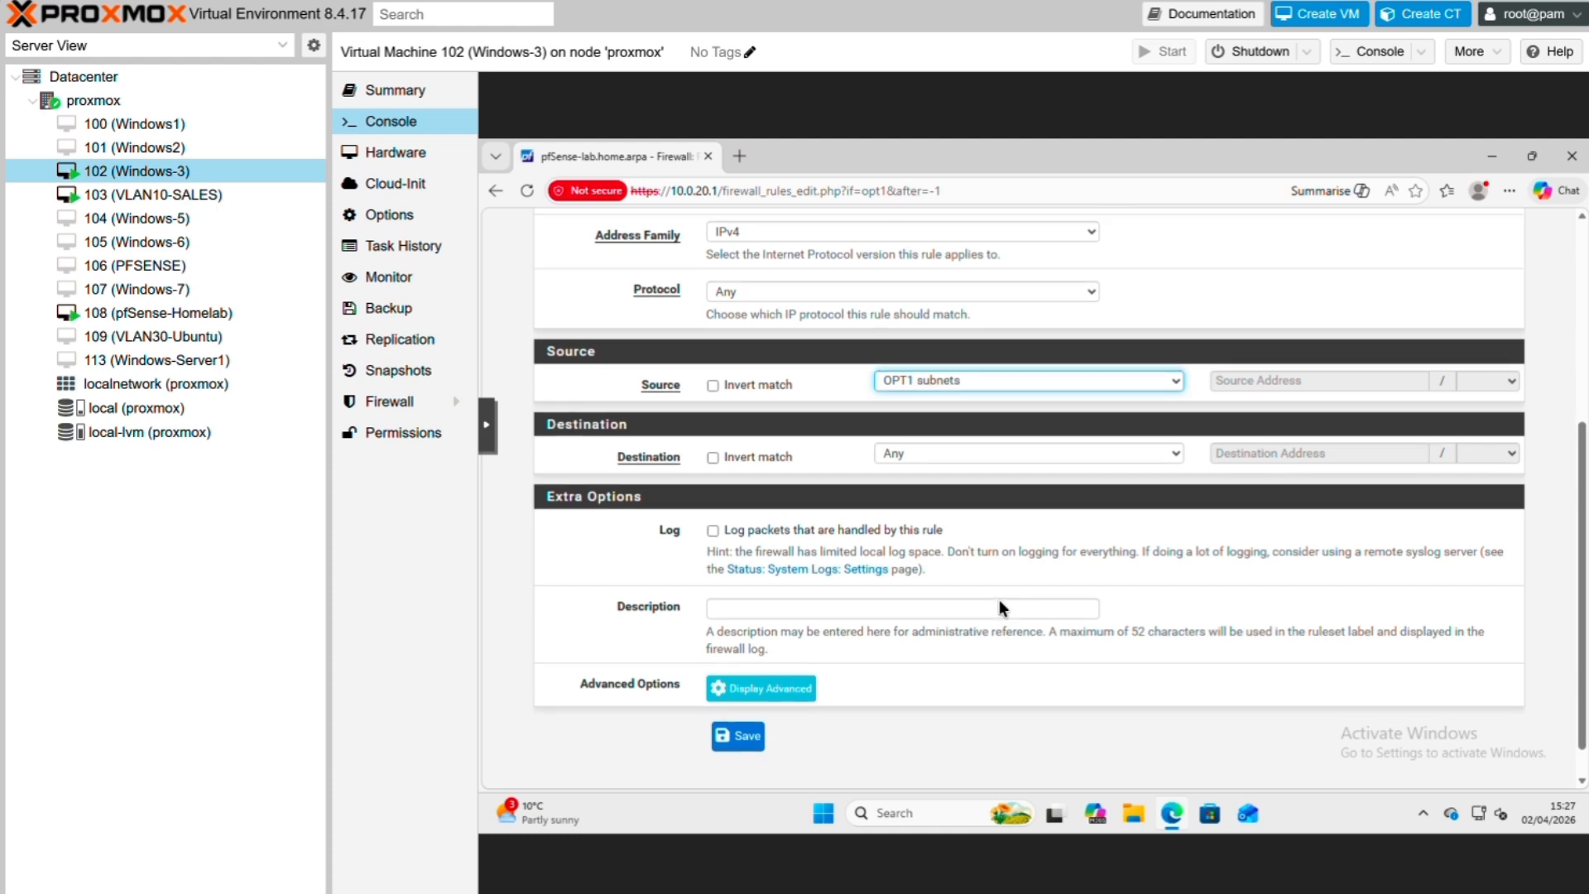
scroll(1000, 609, "down", 1)
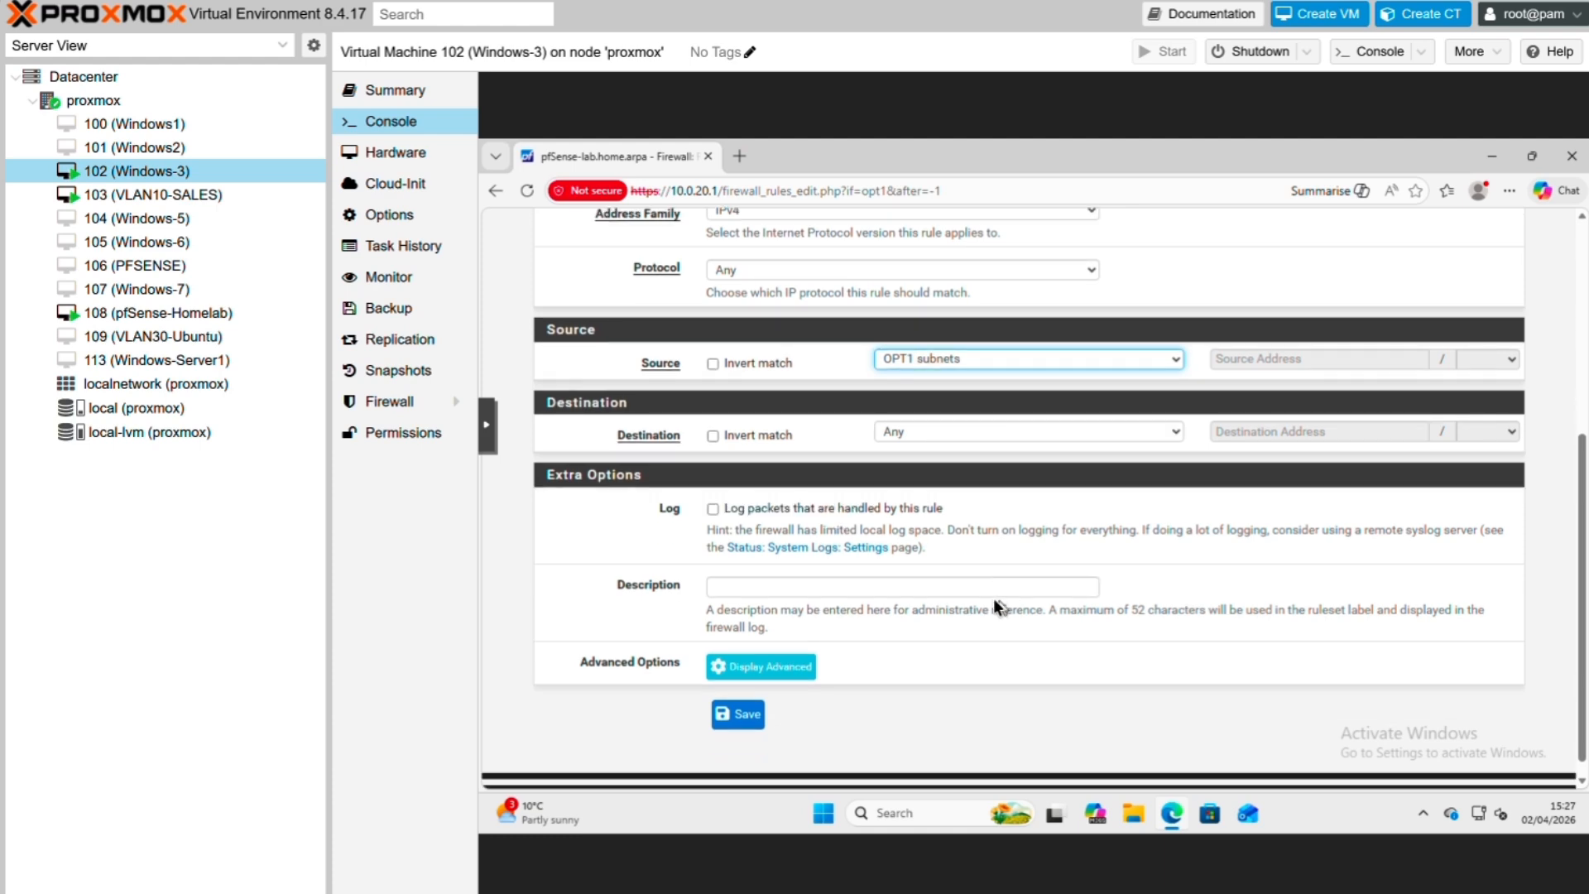
- Describe the new OPT1 firewall rule as "Access to internet" and save it
scroll(996, 607, "down", 1)
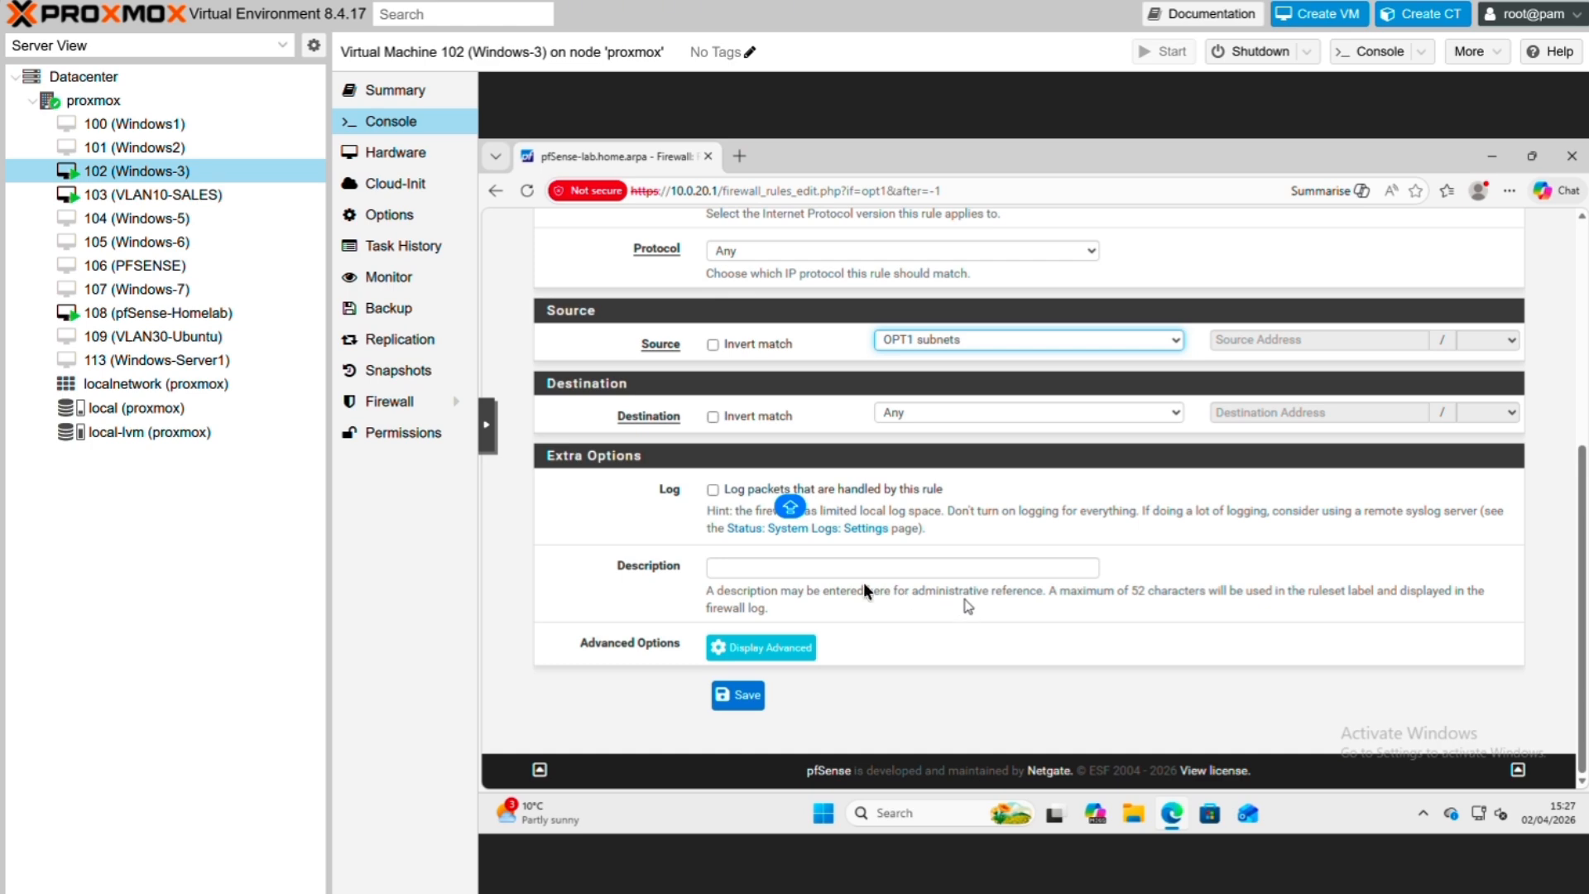
left_click(755, 567)
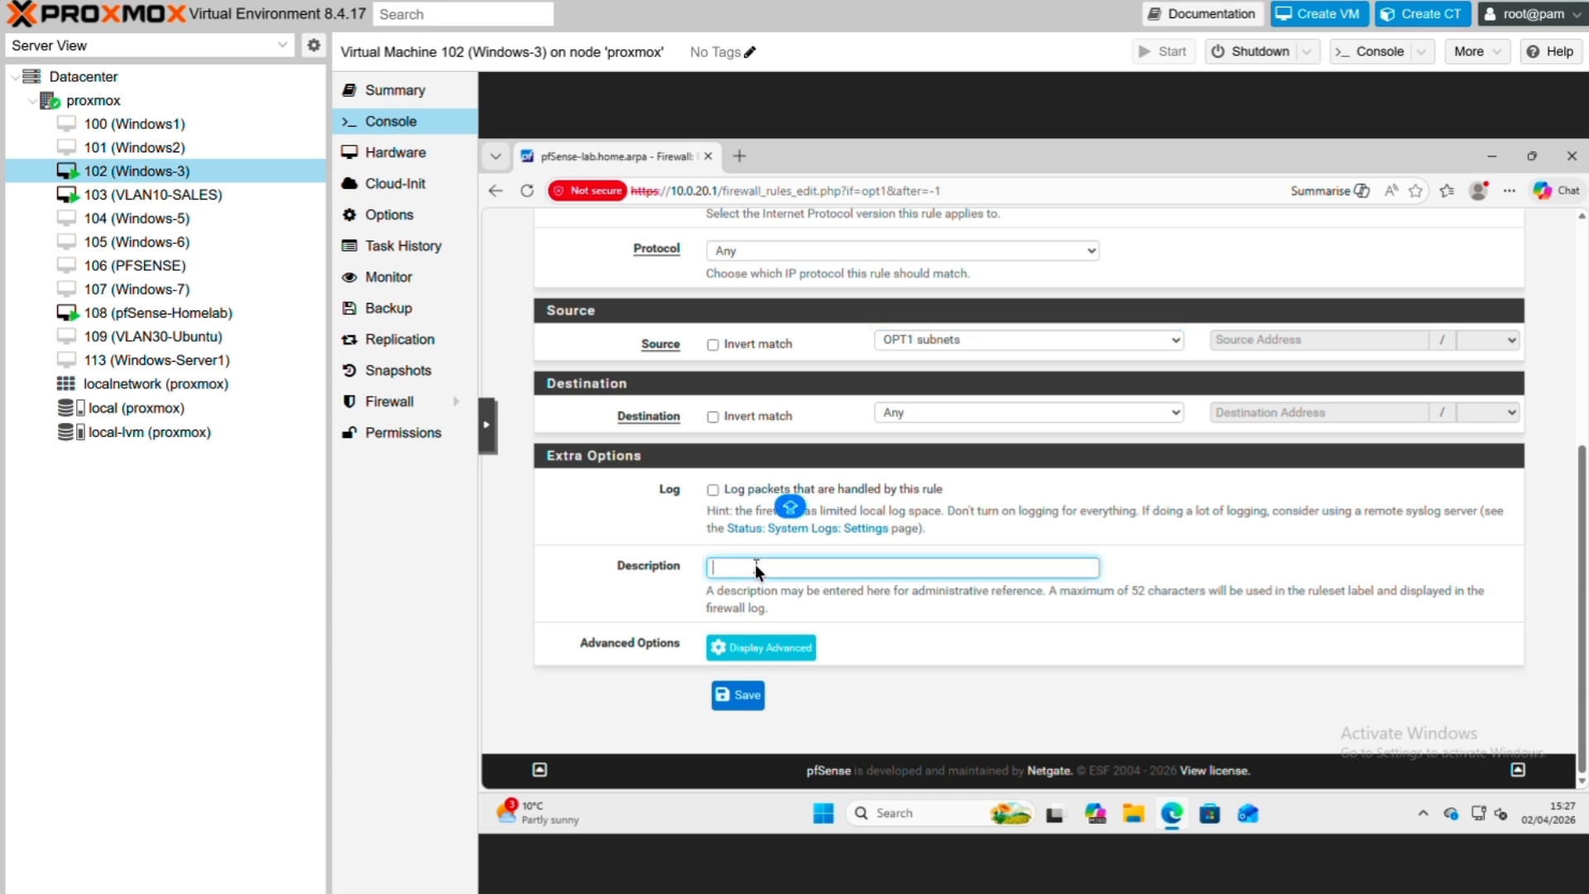
type("i")
type("A")
type("ccess to ")
type("internet")
left_click(733, 699)
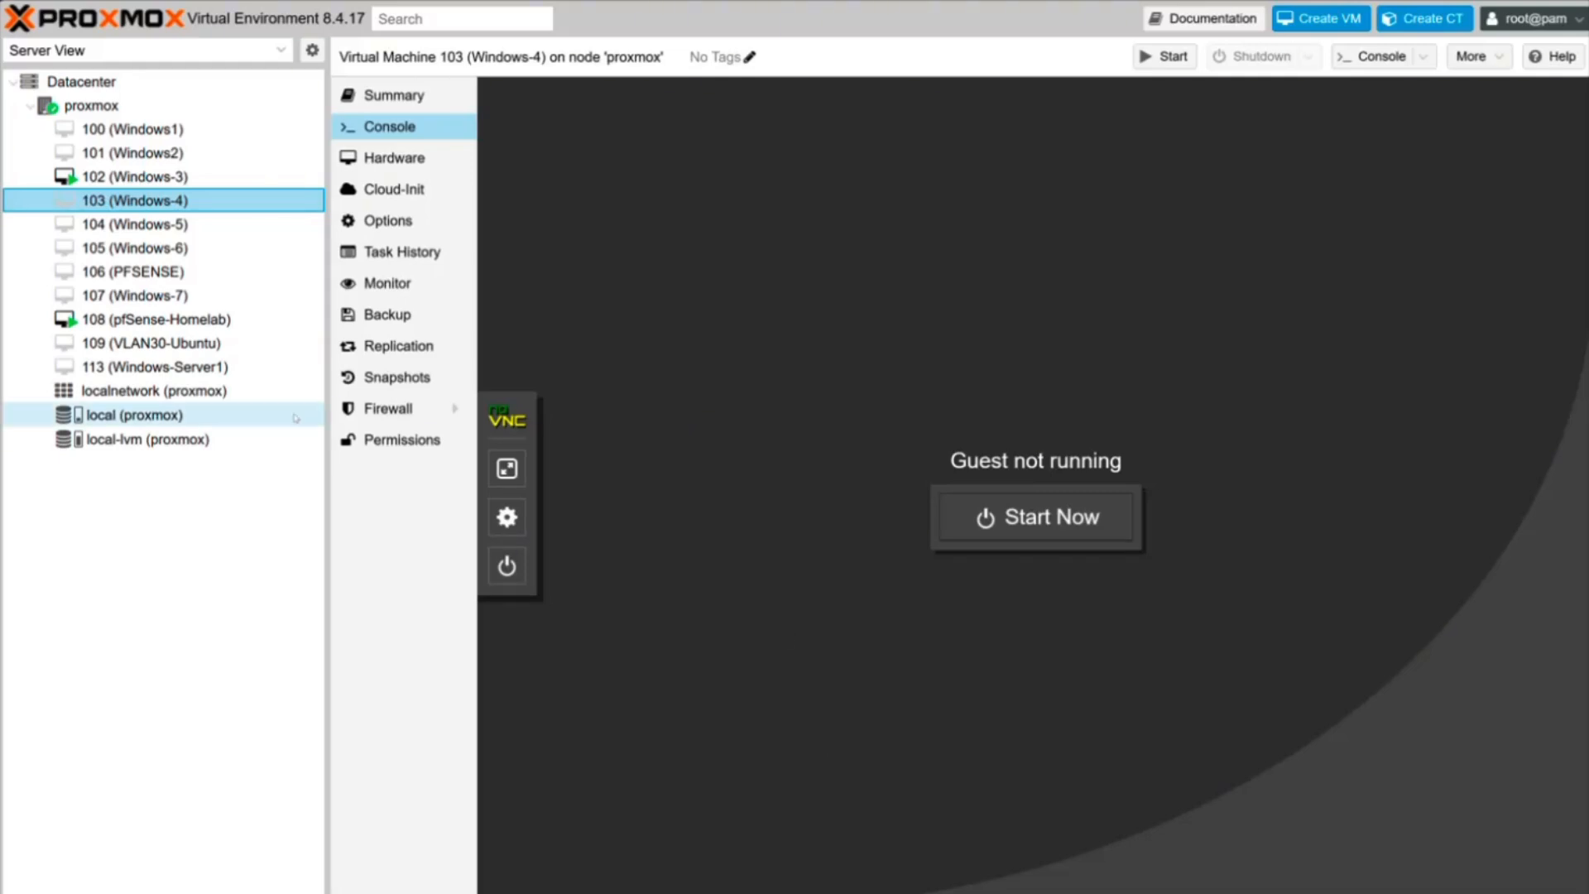
- In Proxmox, rename virtual machine 103 to VLAN10-SALES
left_click(395, 158)
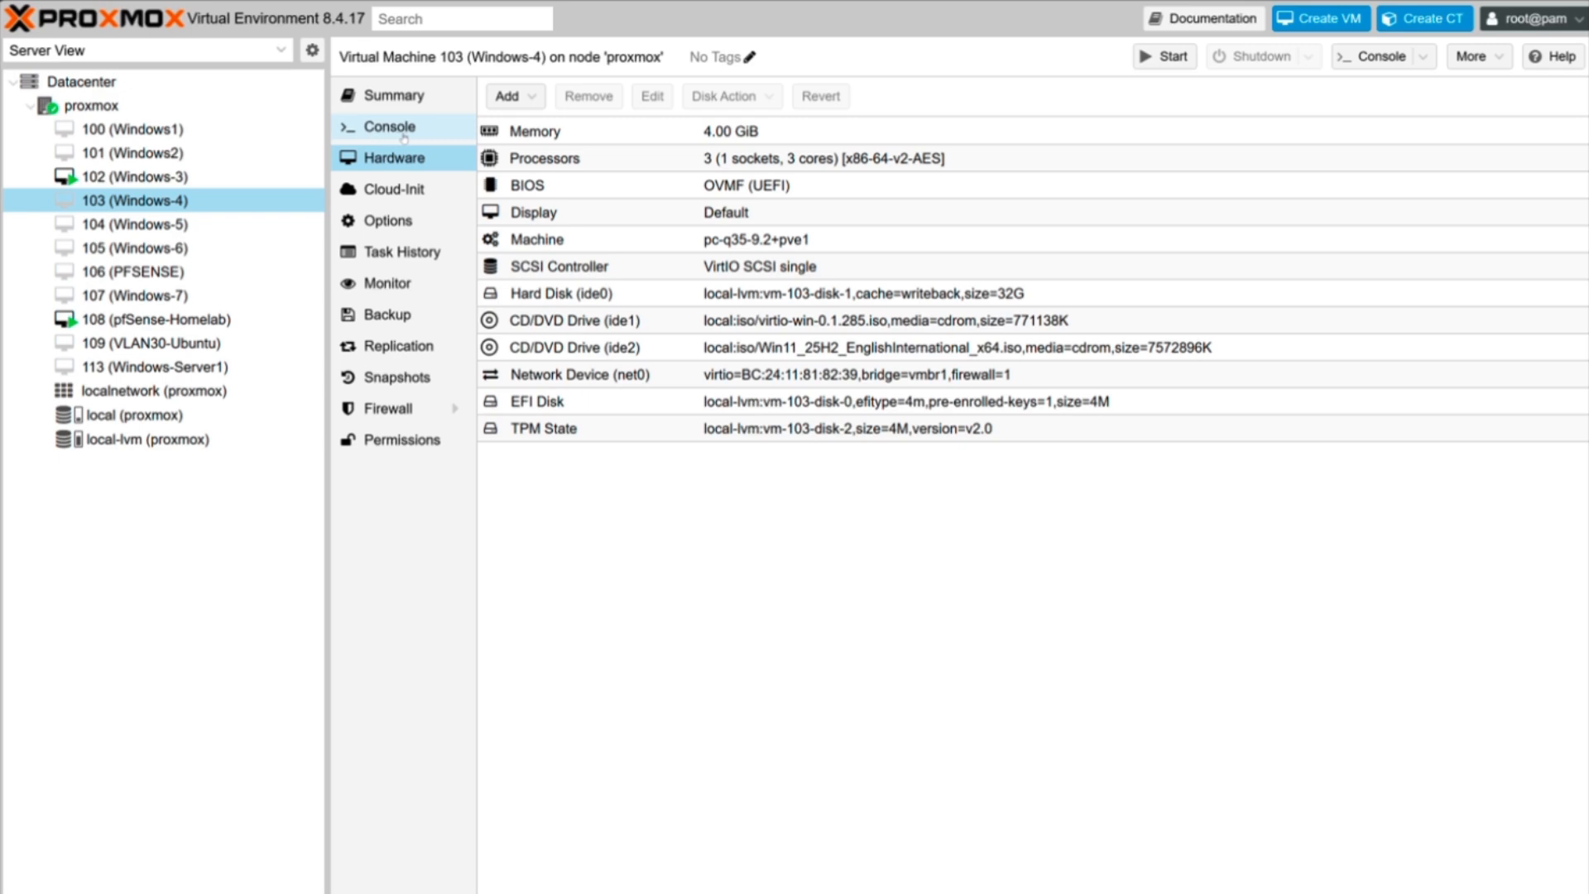
left_click(388, 220)
left_click(810, 133)
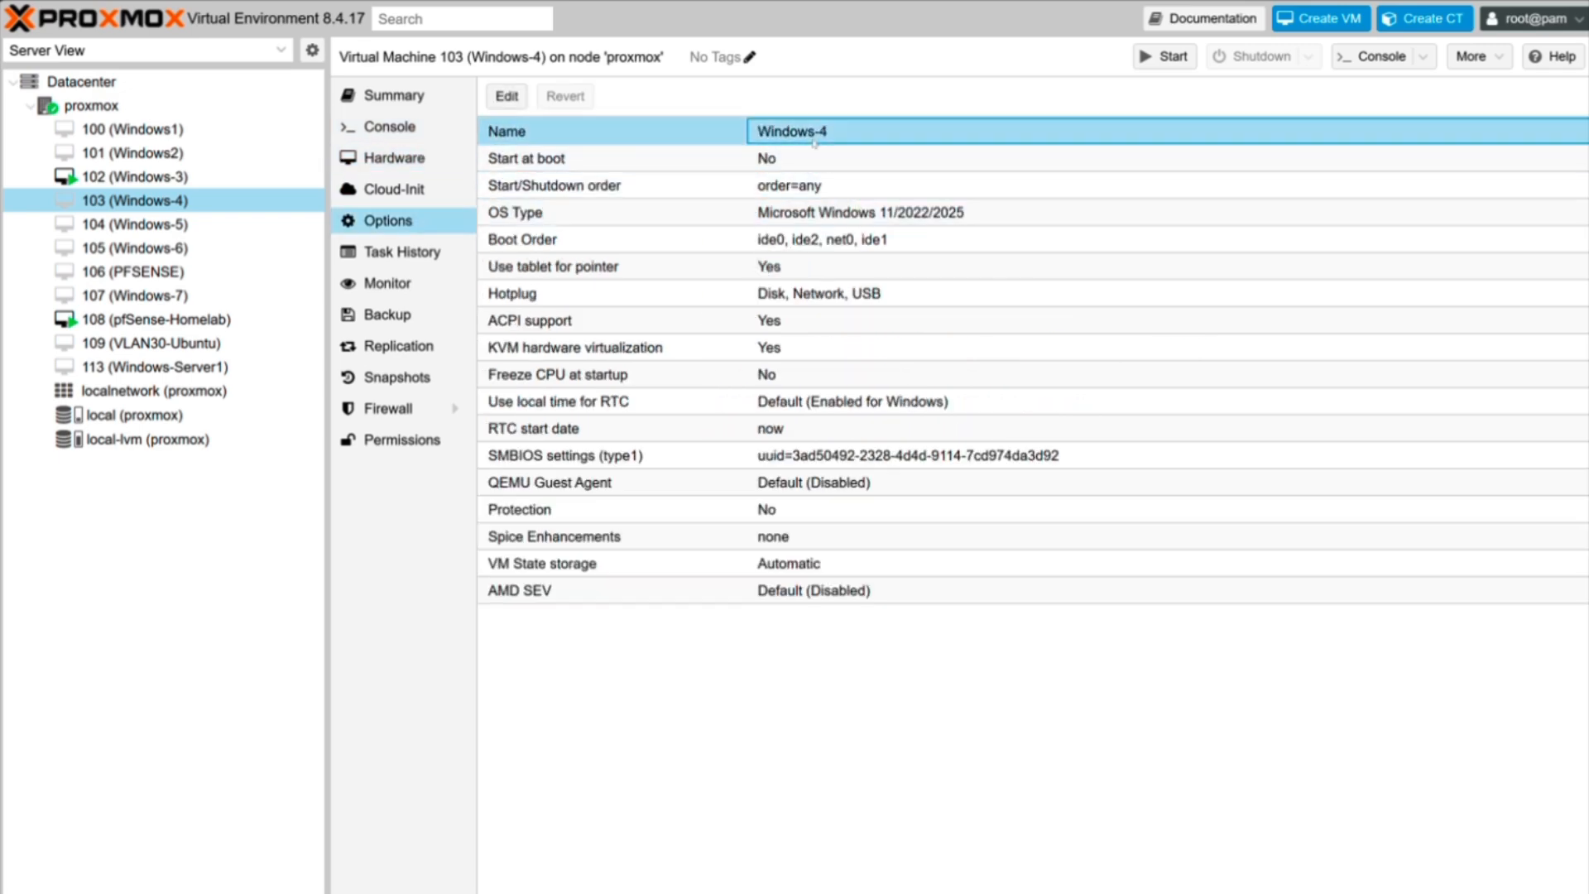
double_click(803, 137)
type("VLAN10-SALES")
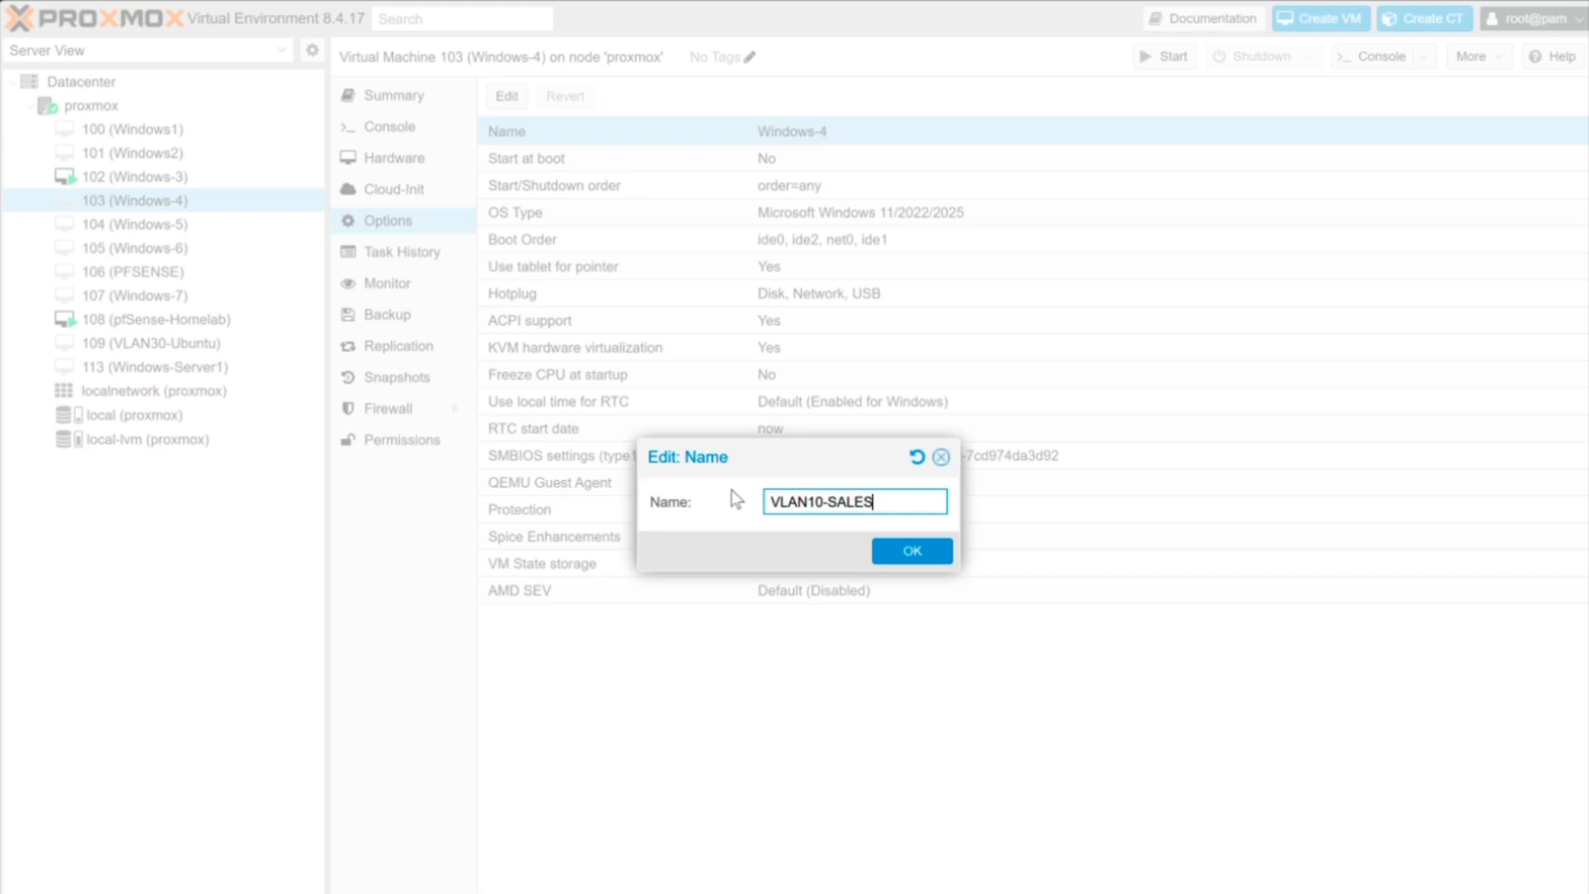
key("Return")
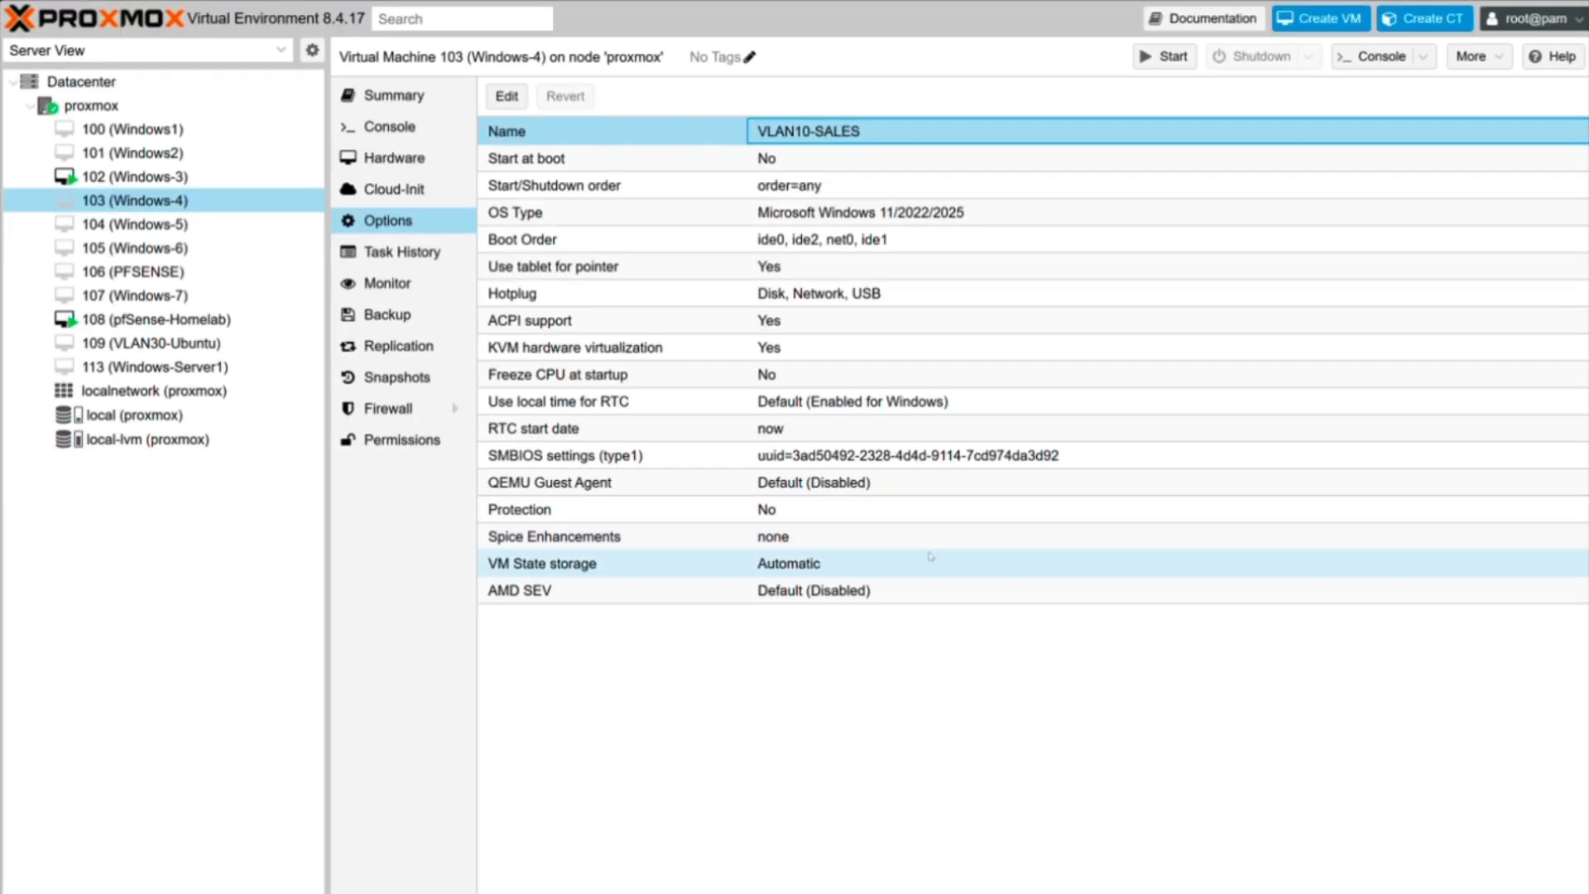
- Set the VLAN tag of VM 103's network device net0 to 10
left_click(389, 157)
double_click(591, 374)
left_click(727, 501)
type("10")
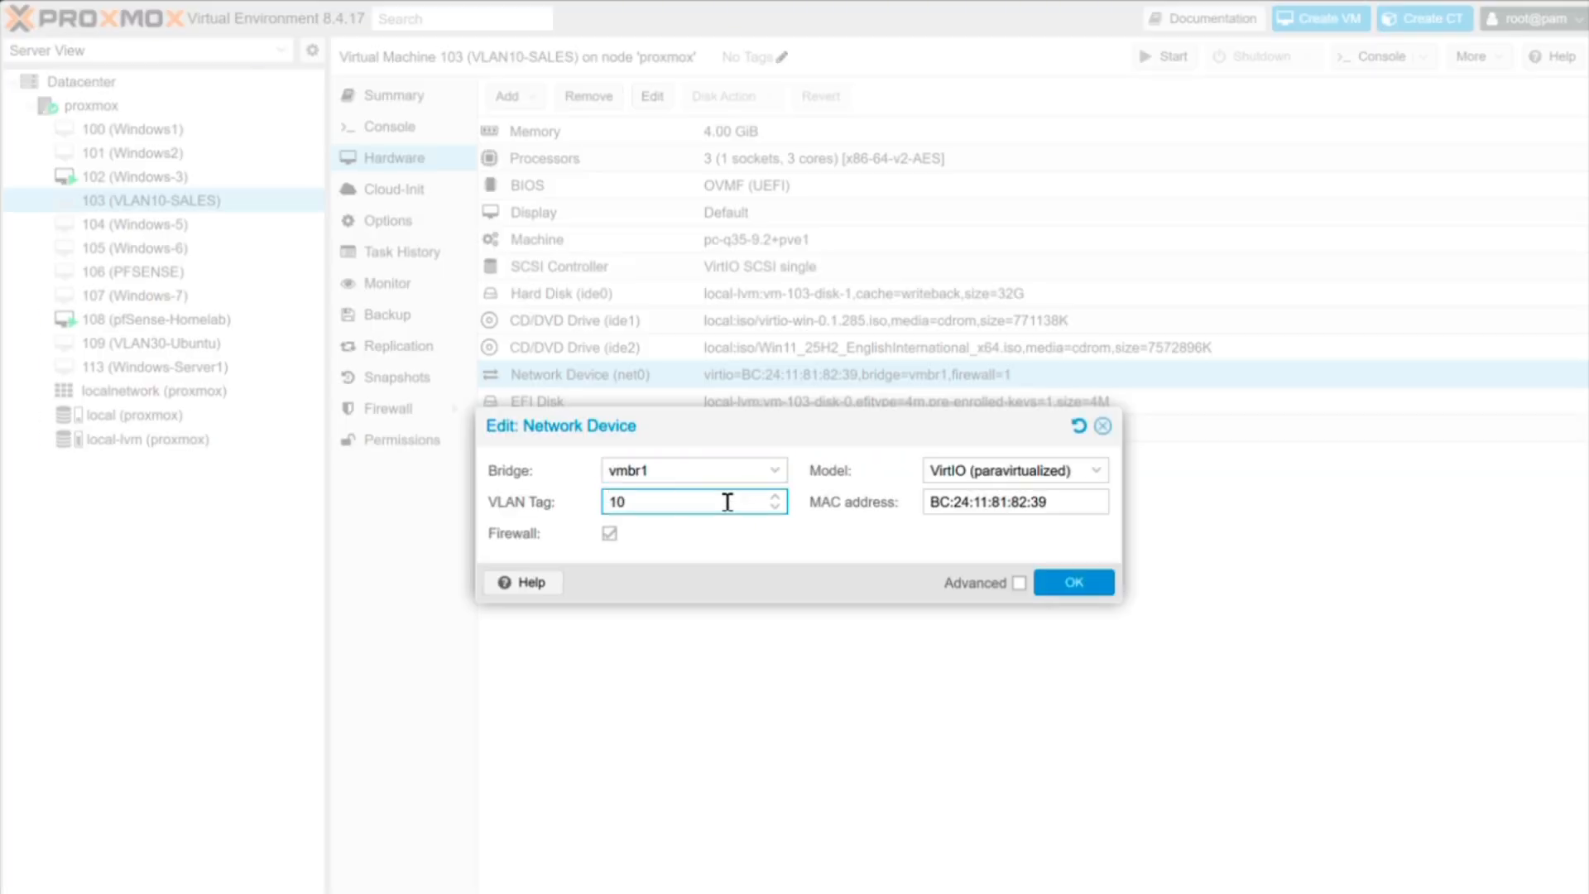
left_click(1072, 582)
- Start VM 103 from its console and open Windows PowerShell in the guest
left_click(389, 126)
left_click(1040, 527)
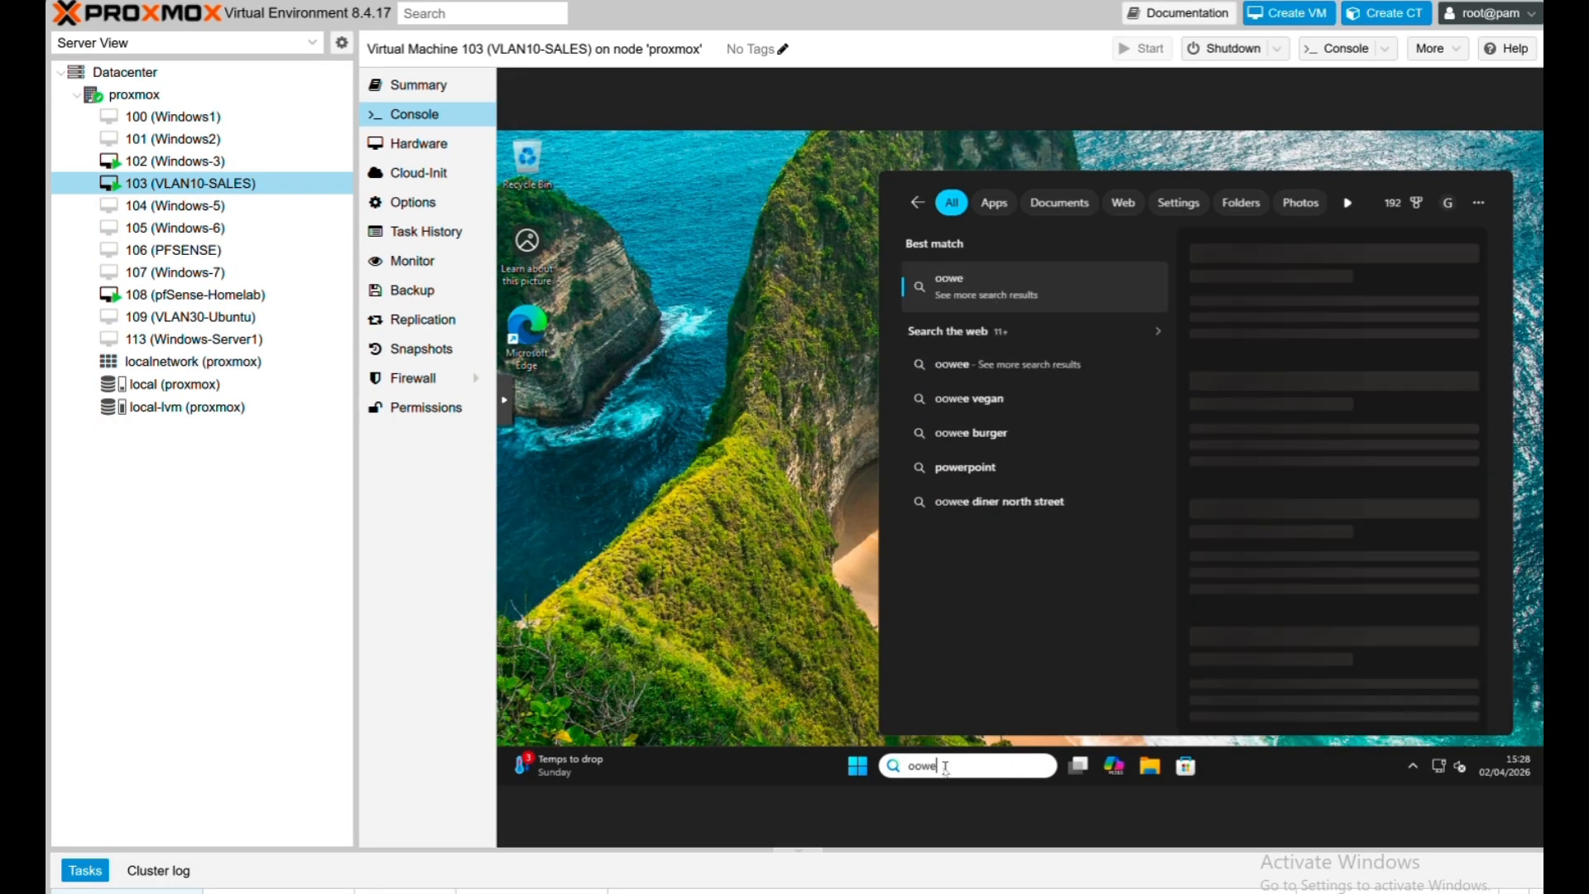
key("Return")
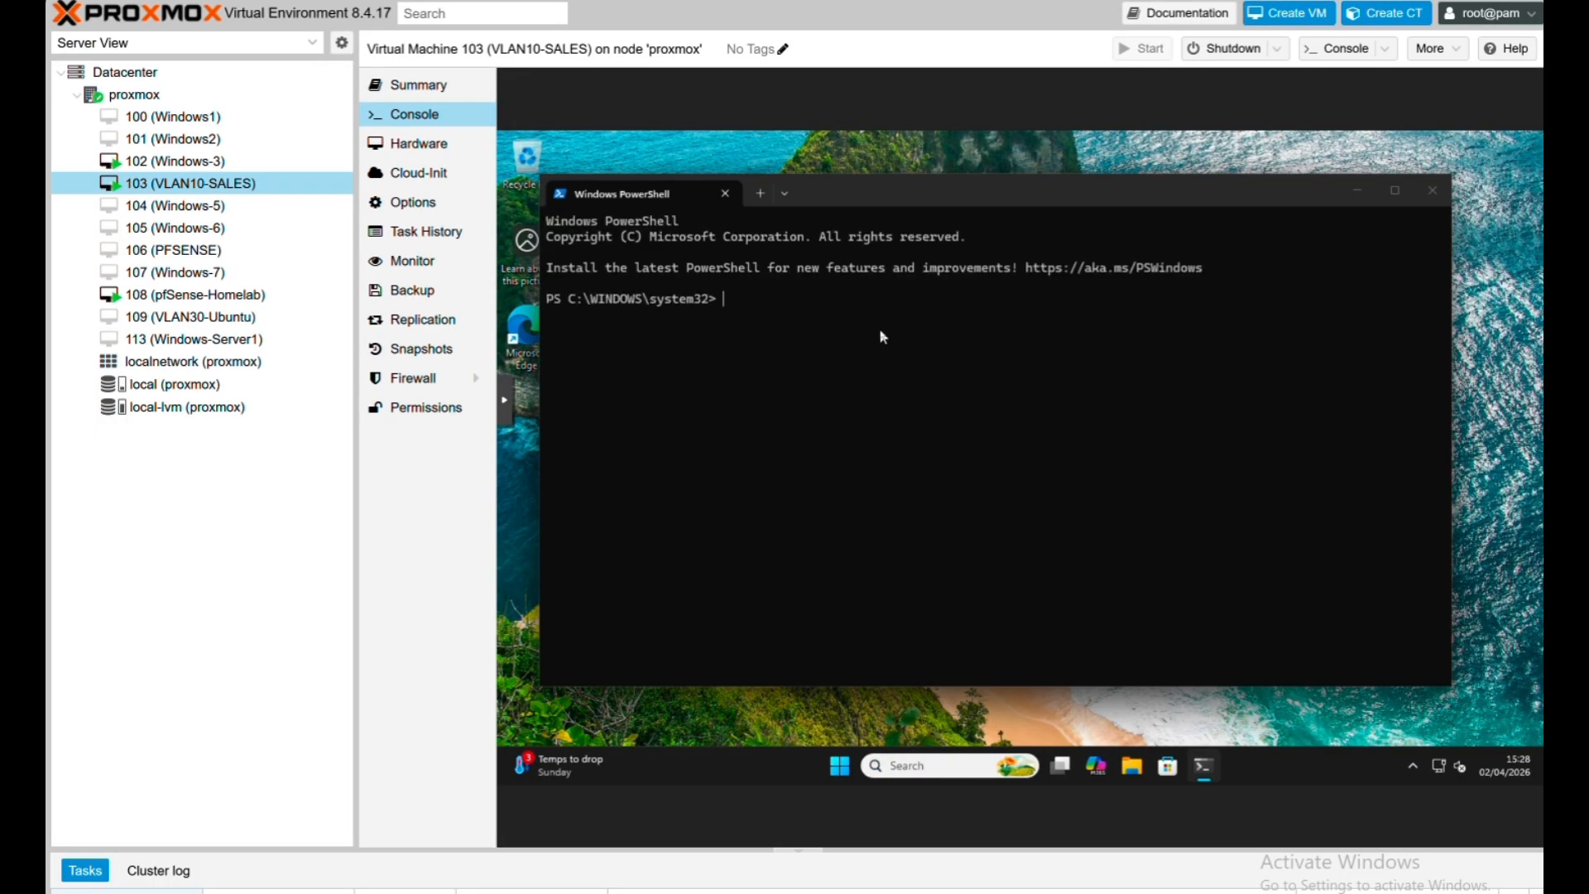
- Run ipconfig in PowerShell and check the guest's IPv4 address and default gateway
type("ip")
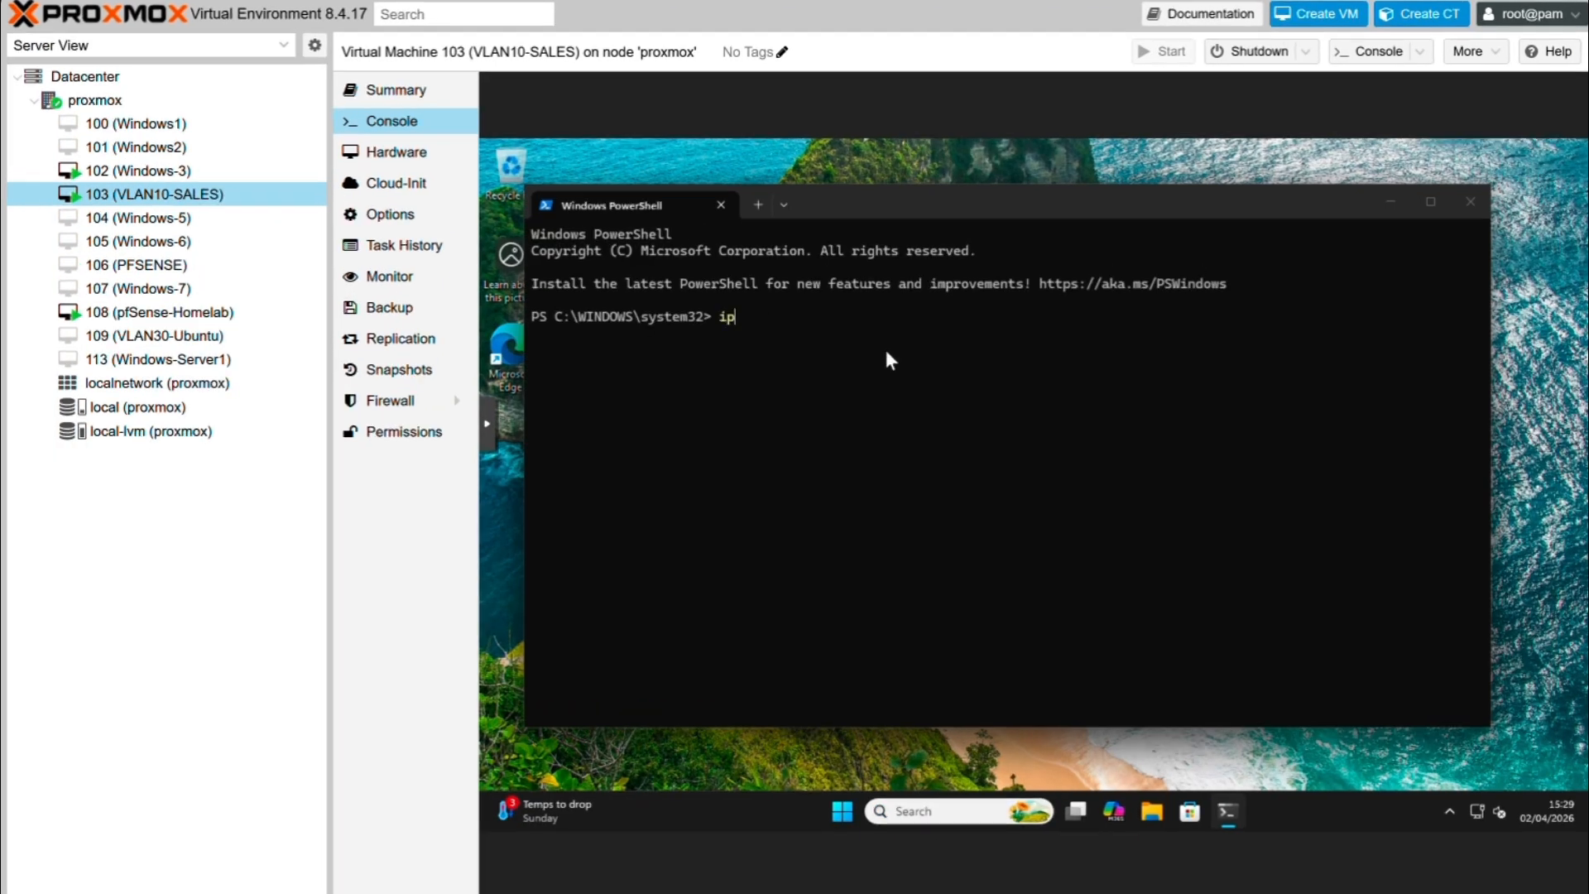
type("config")
key("Return")
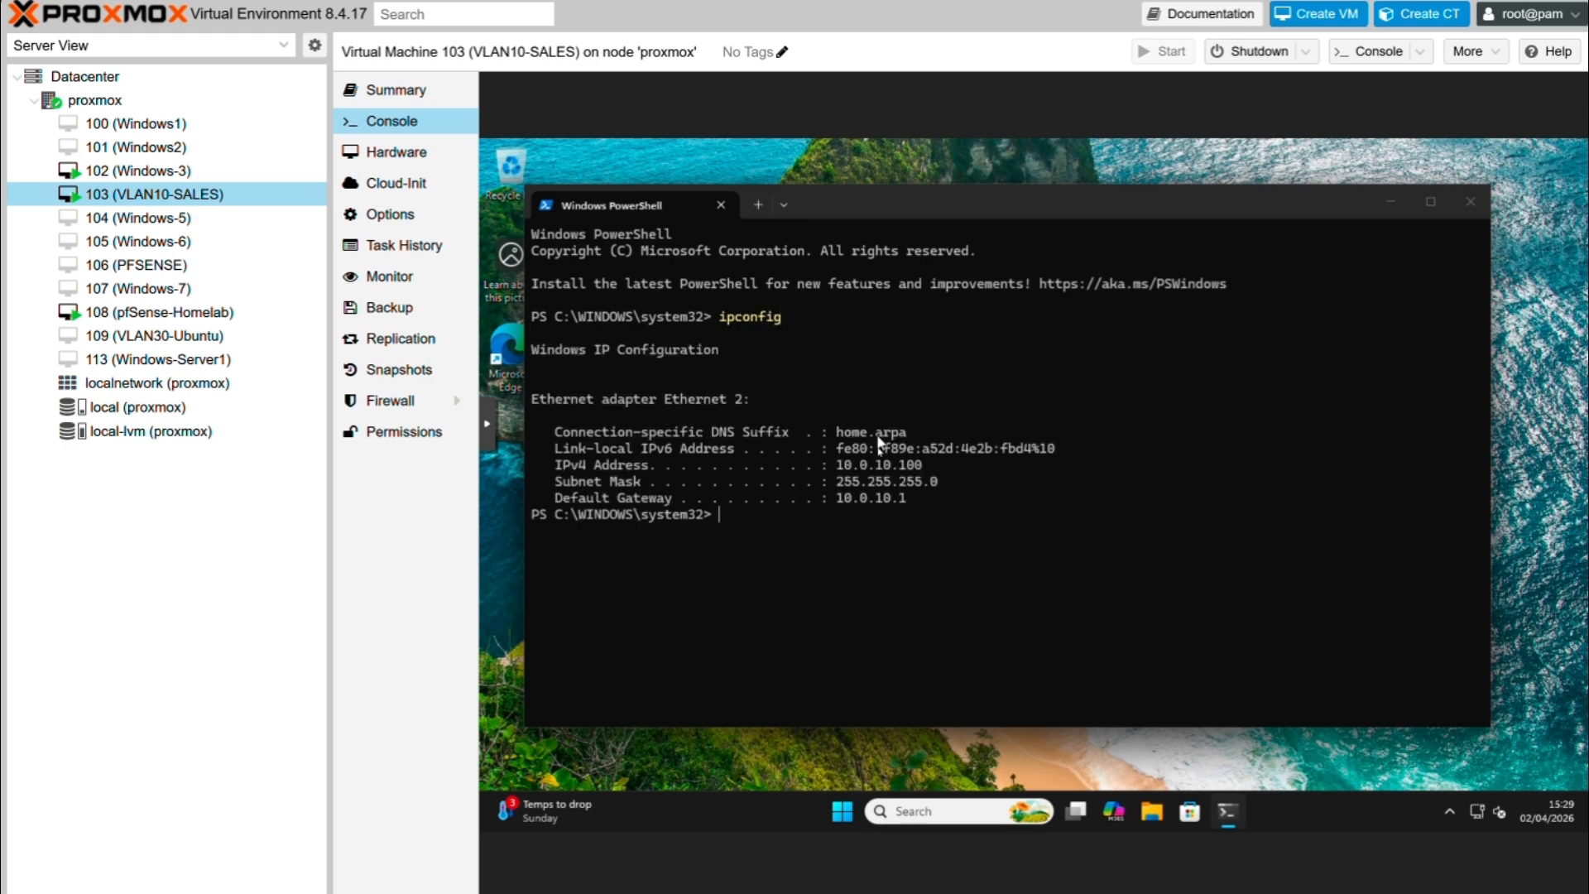
triple_click(879, 466)
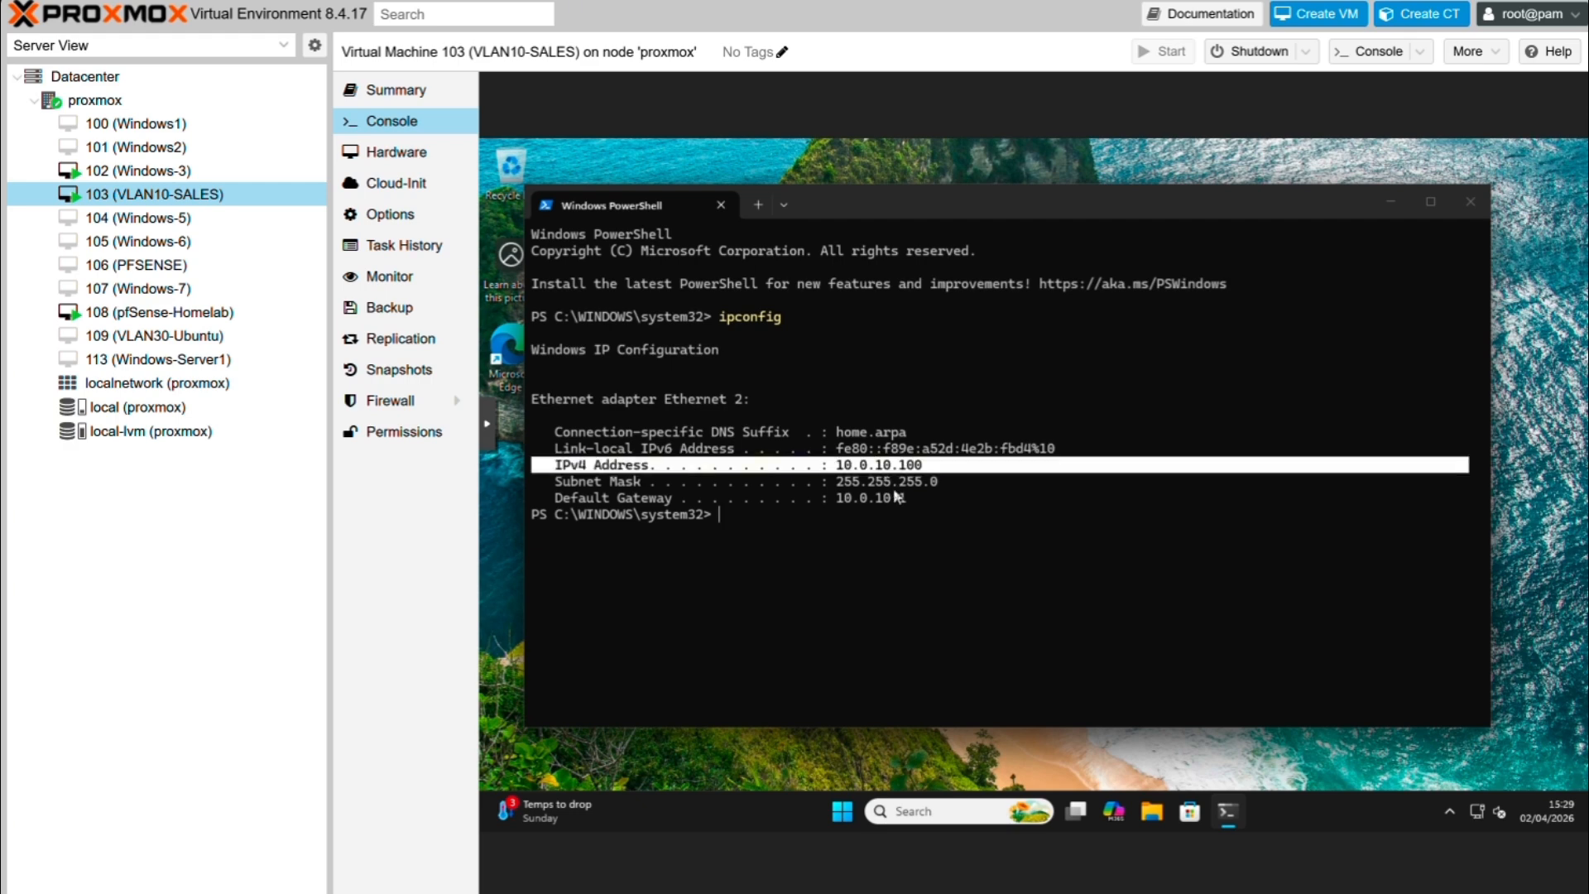
triple_click(893, 496)
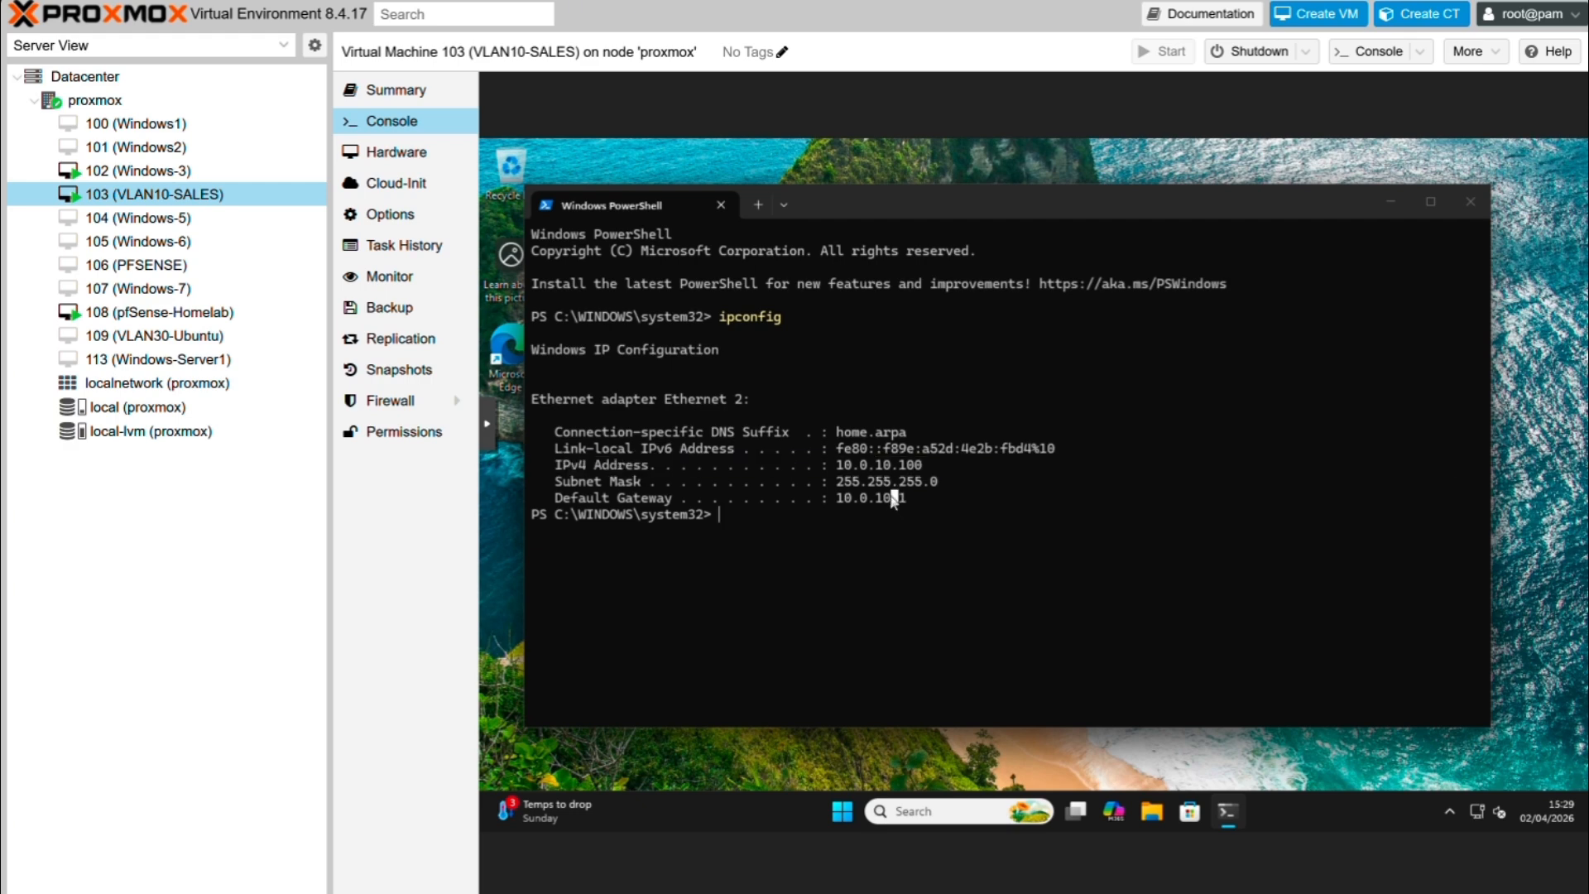
- Ping the VLAN 10 gateway at 10.0.10.1 and stop the ping after a few replies
left_click(818, 516)
type("ping 10.0.")
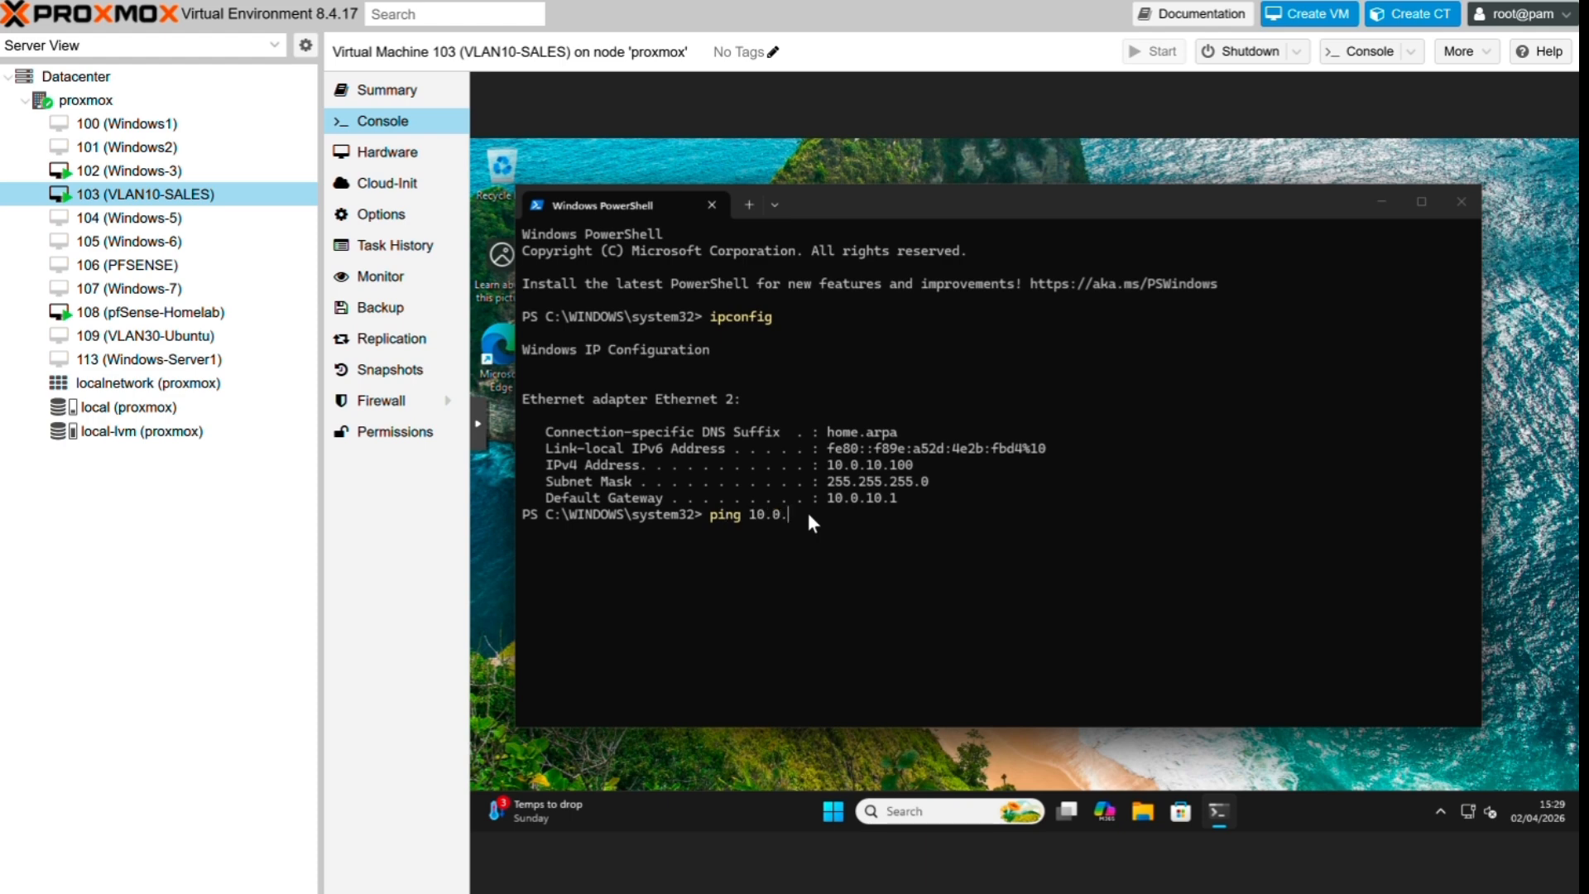
type("10.1")
key("Return")
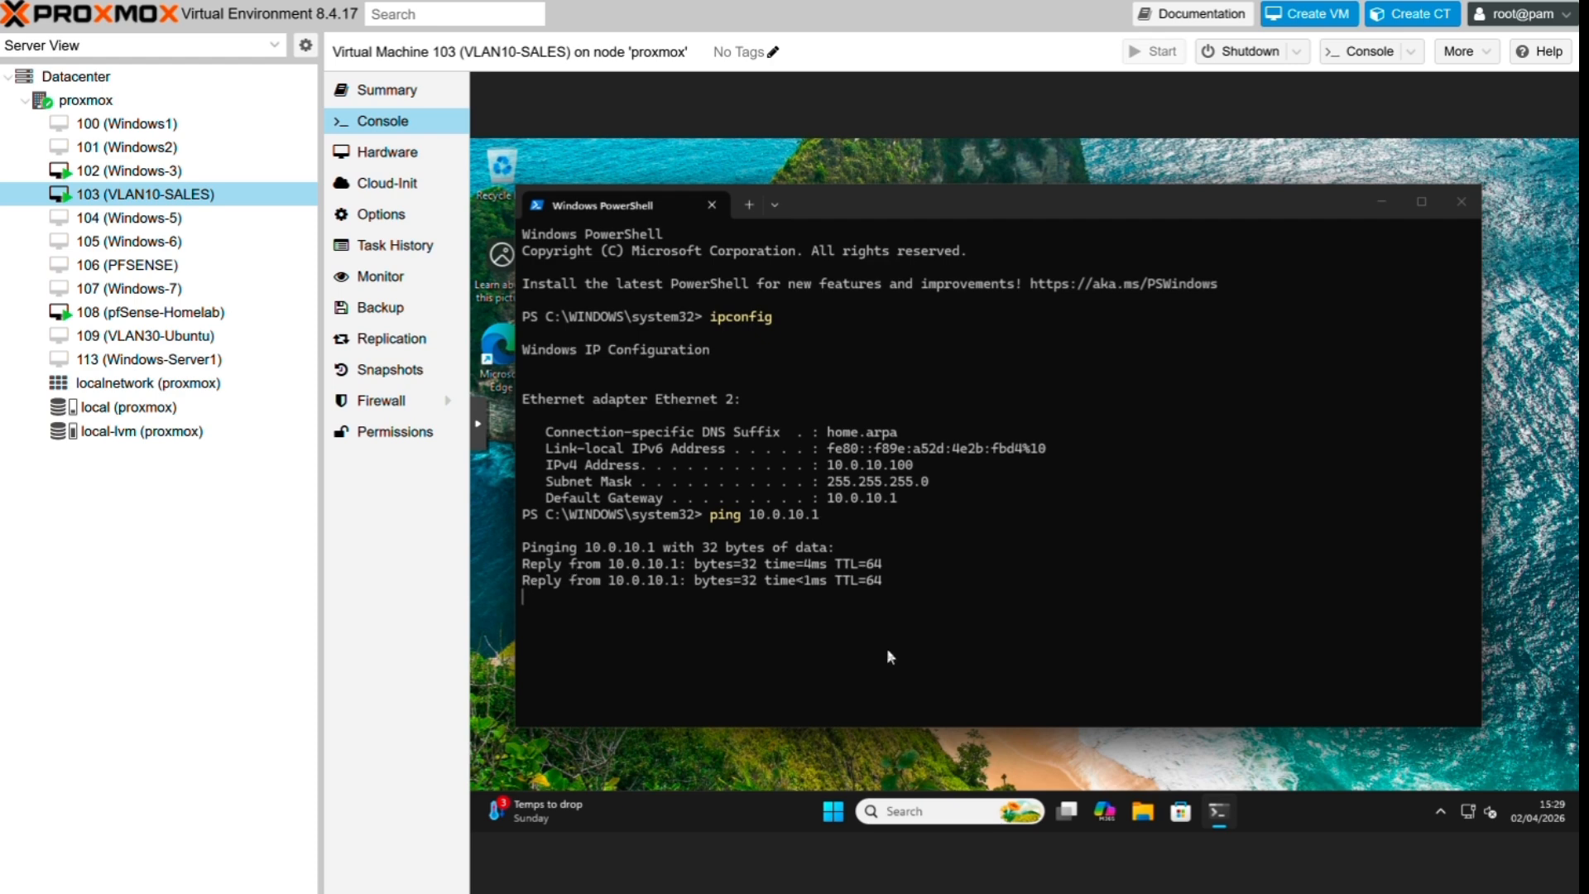
key("ctrl+c")
- Ping 8.8.8.8 to test internet access and stop the ping after a few replies
type("ping 8.")
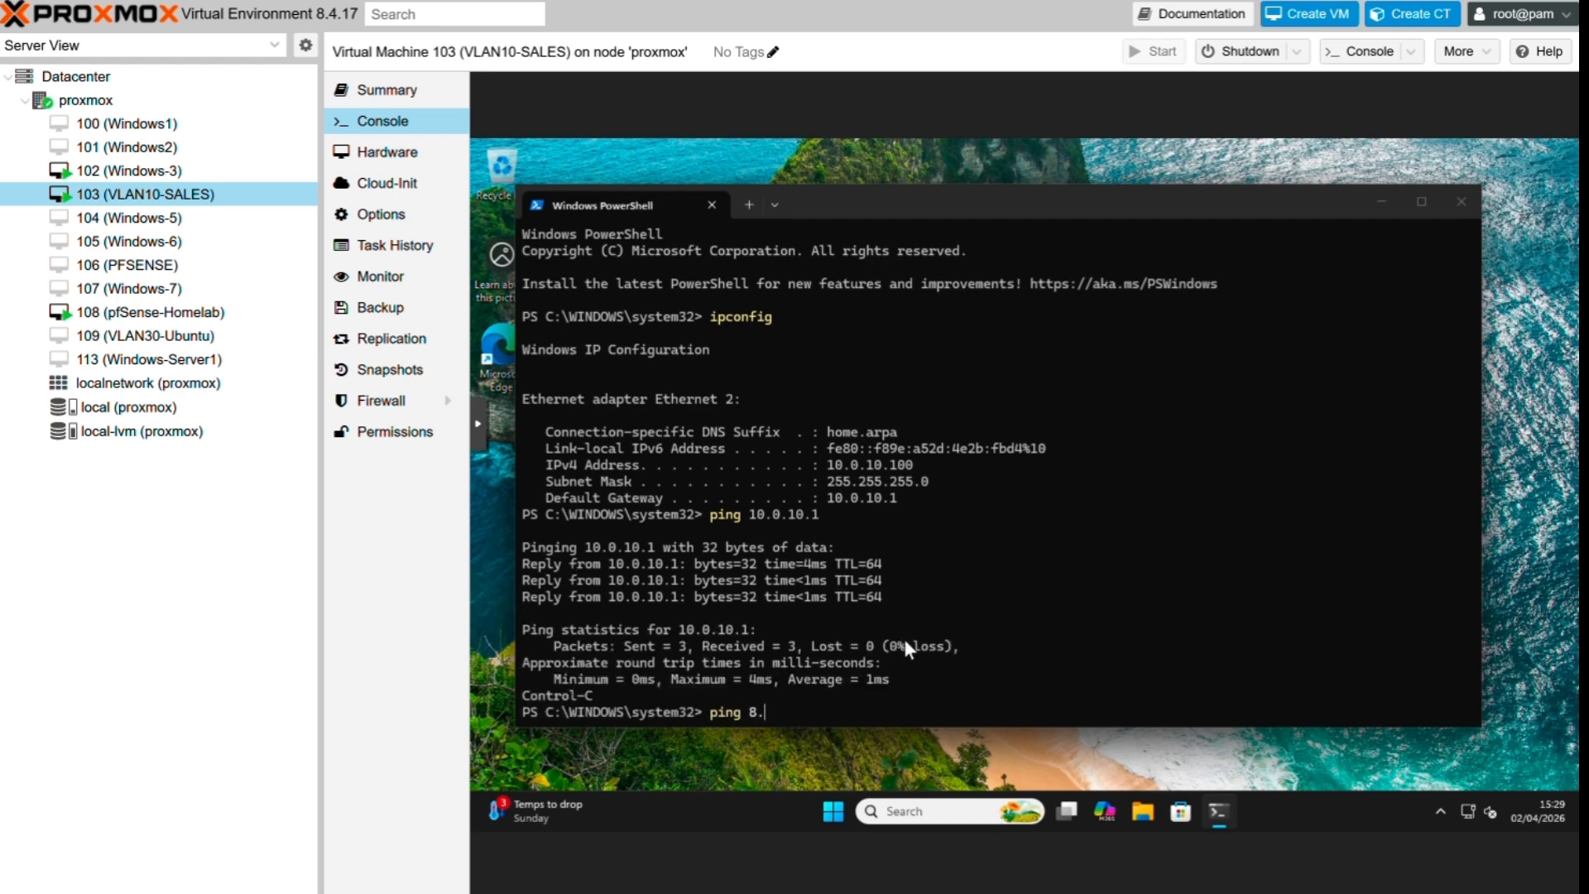
type("8.8.8")
key("Return")
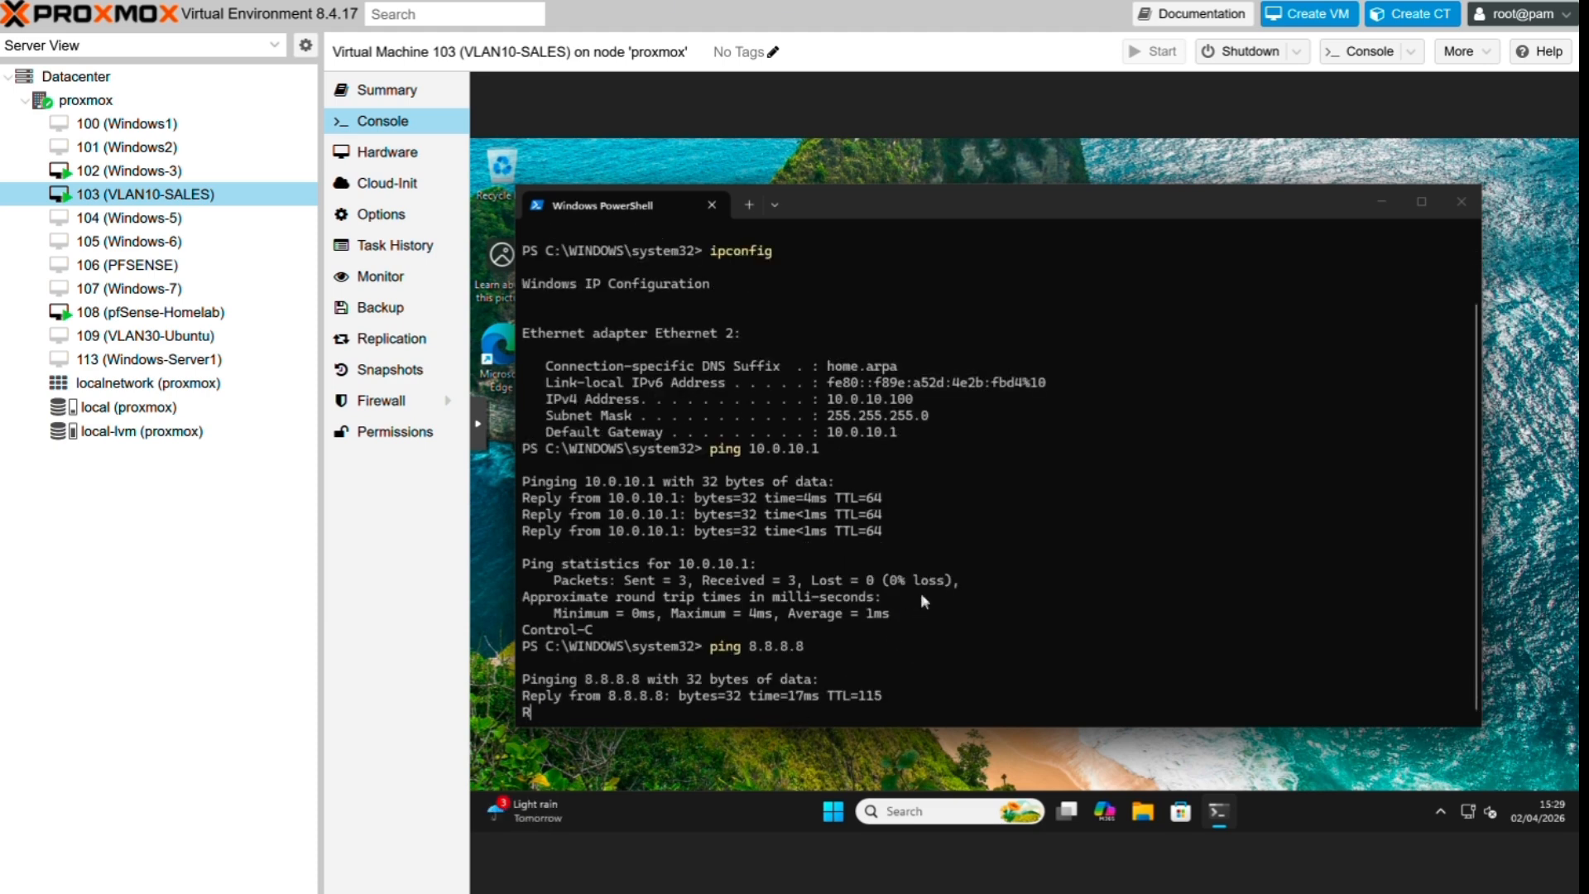
key("ctrl+c")
- Minimise PowerShell, open Microsoft Edge in the guest and reject all optional cookies on its start page
left_click(917, 819)
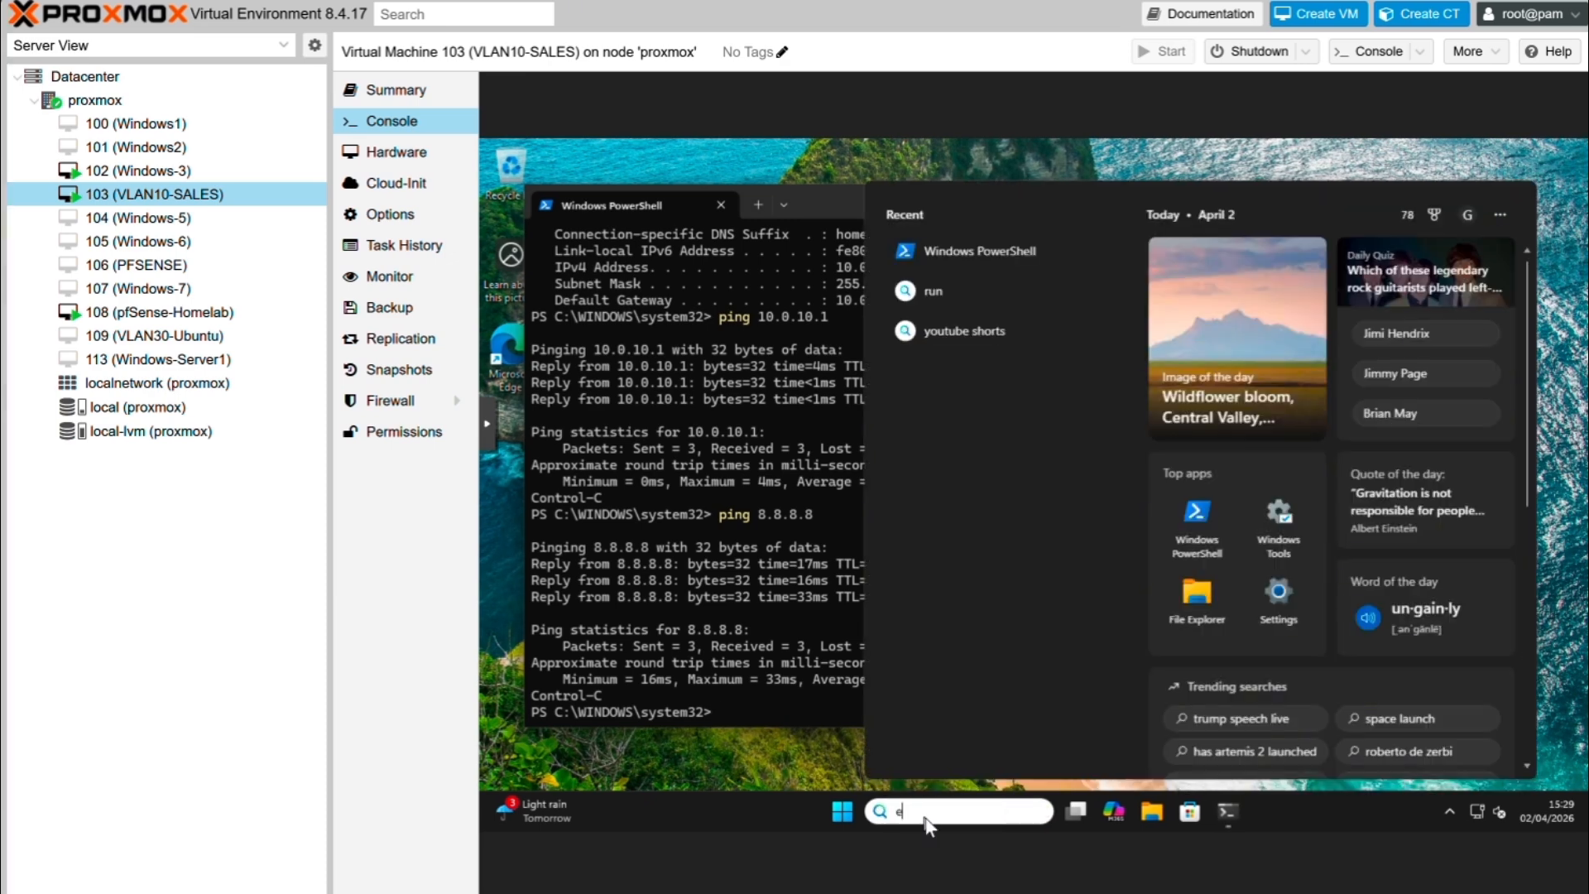
type("ed")
key("Return")
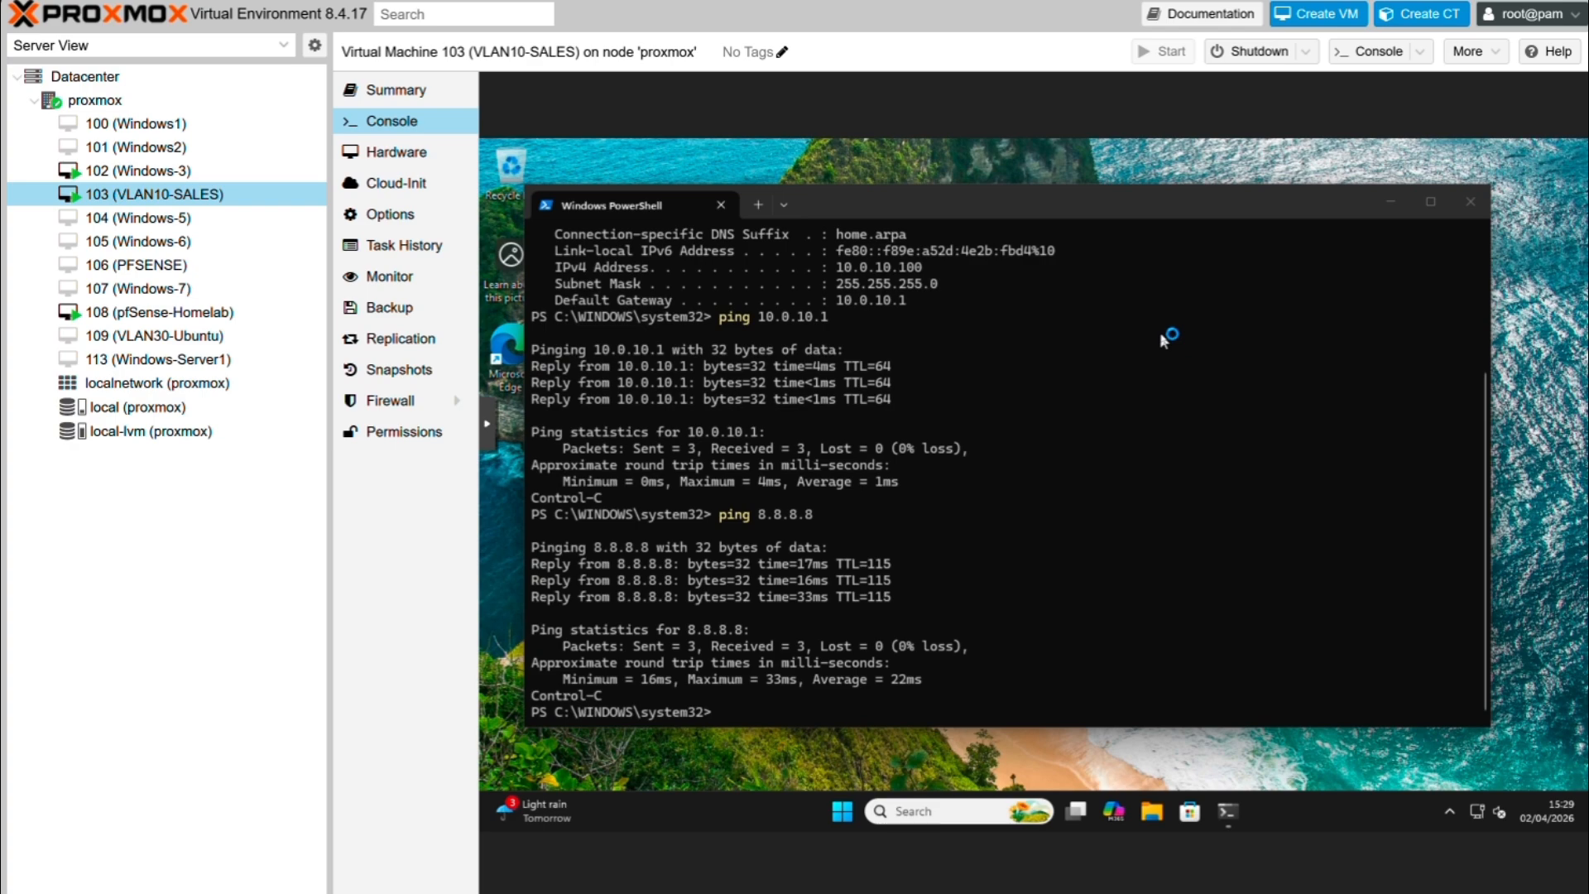
left_click(1388, 201)
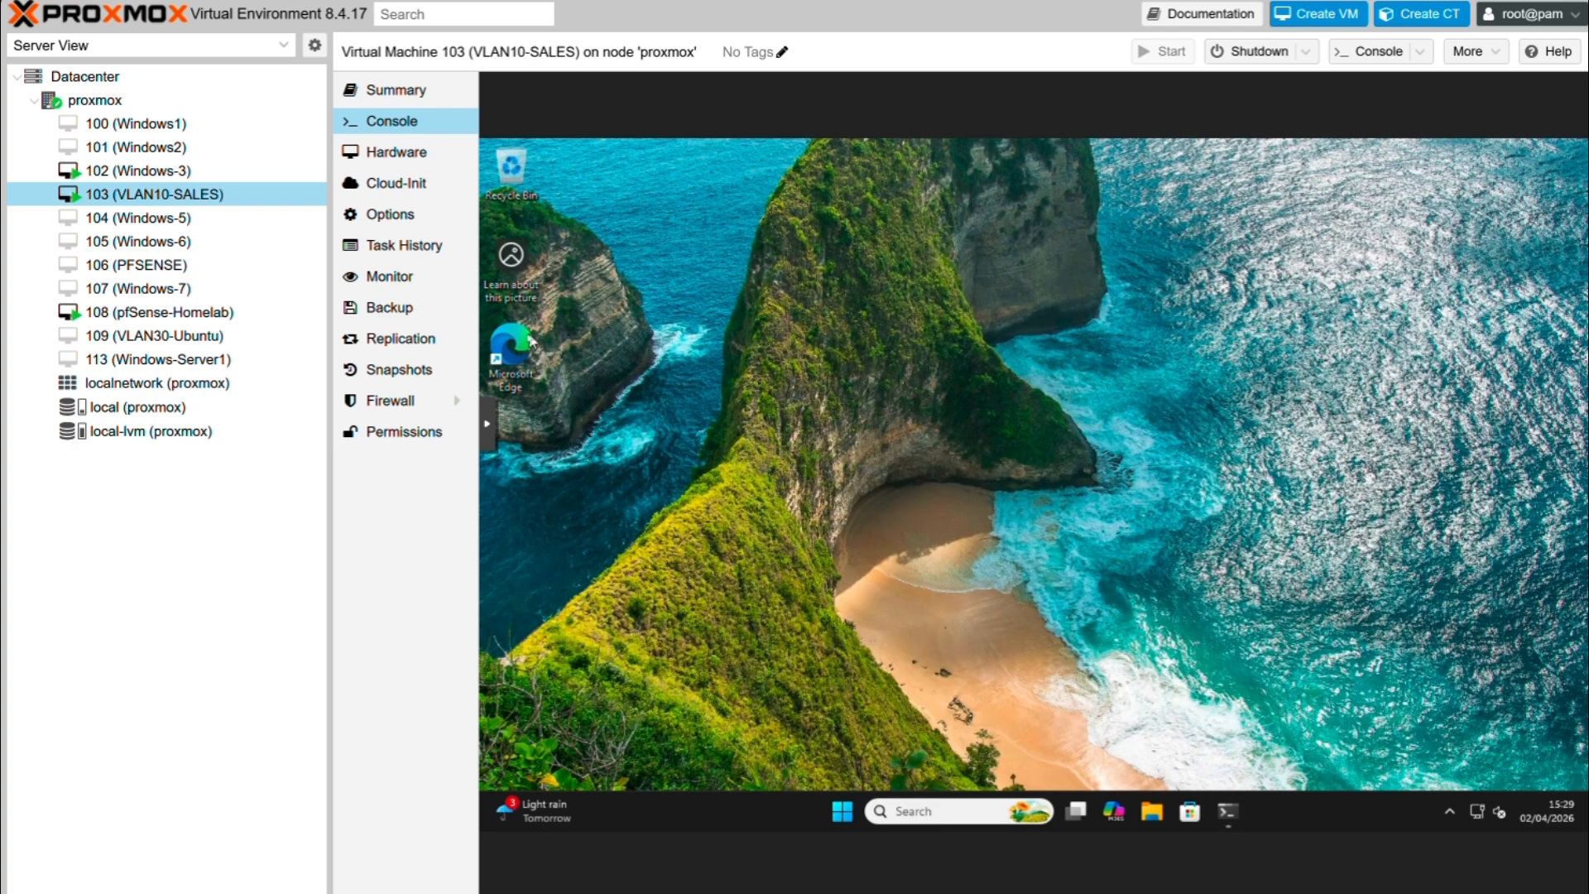
double_click(531, 351)
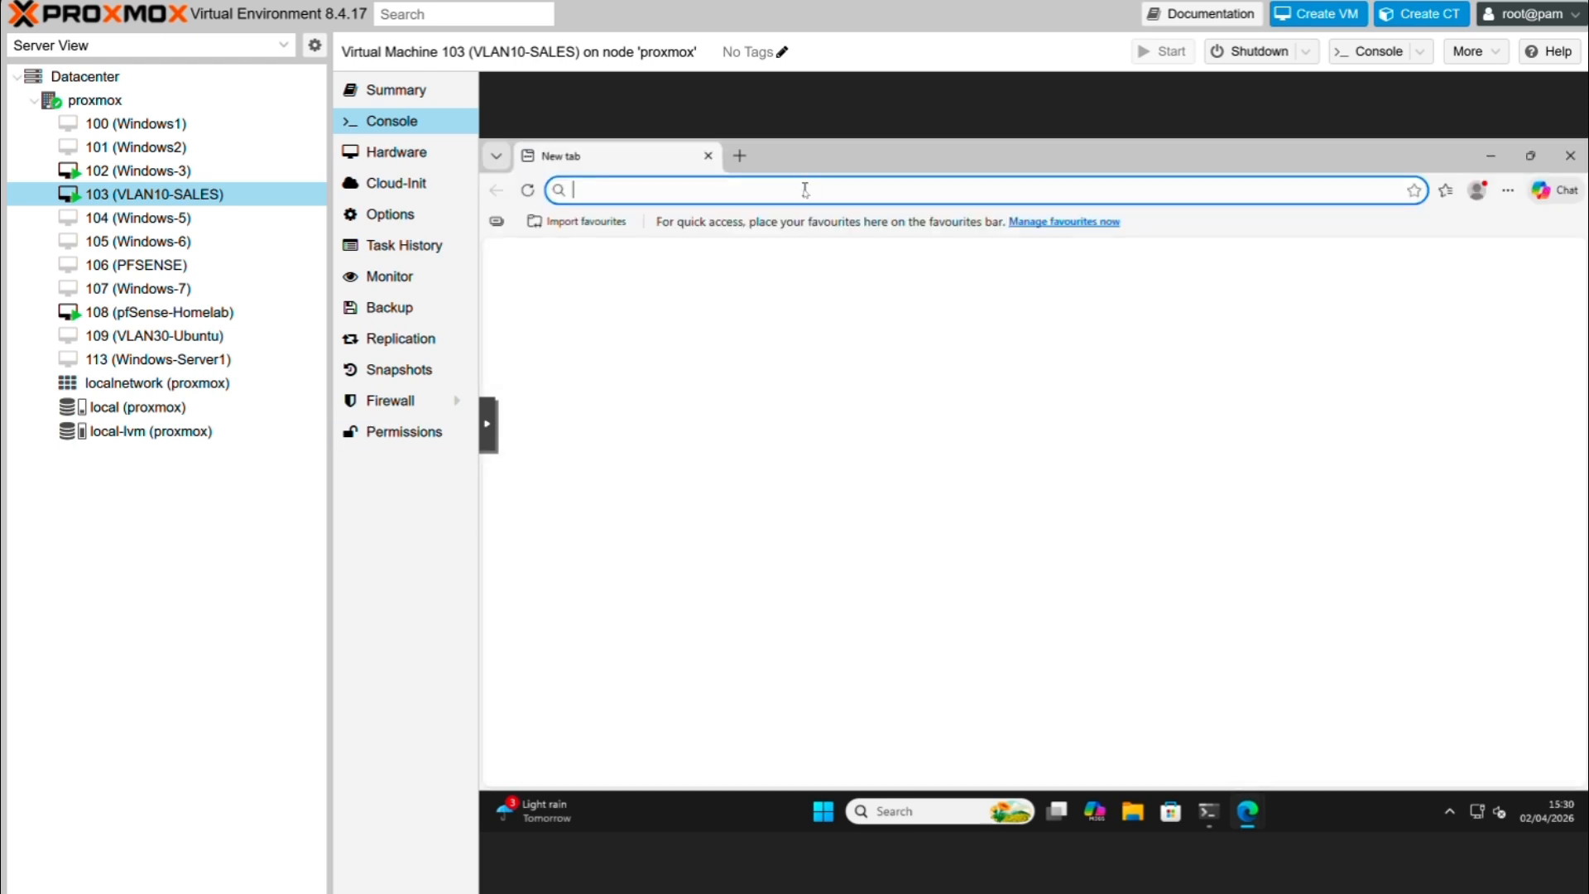
left_click(805, 191)
left_click(1499, 697)
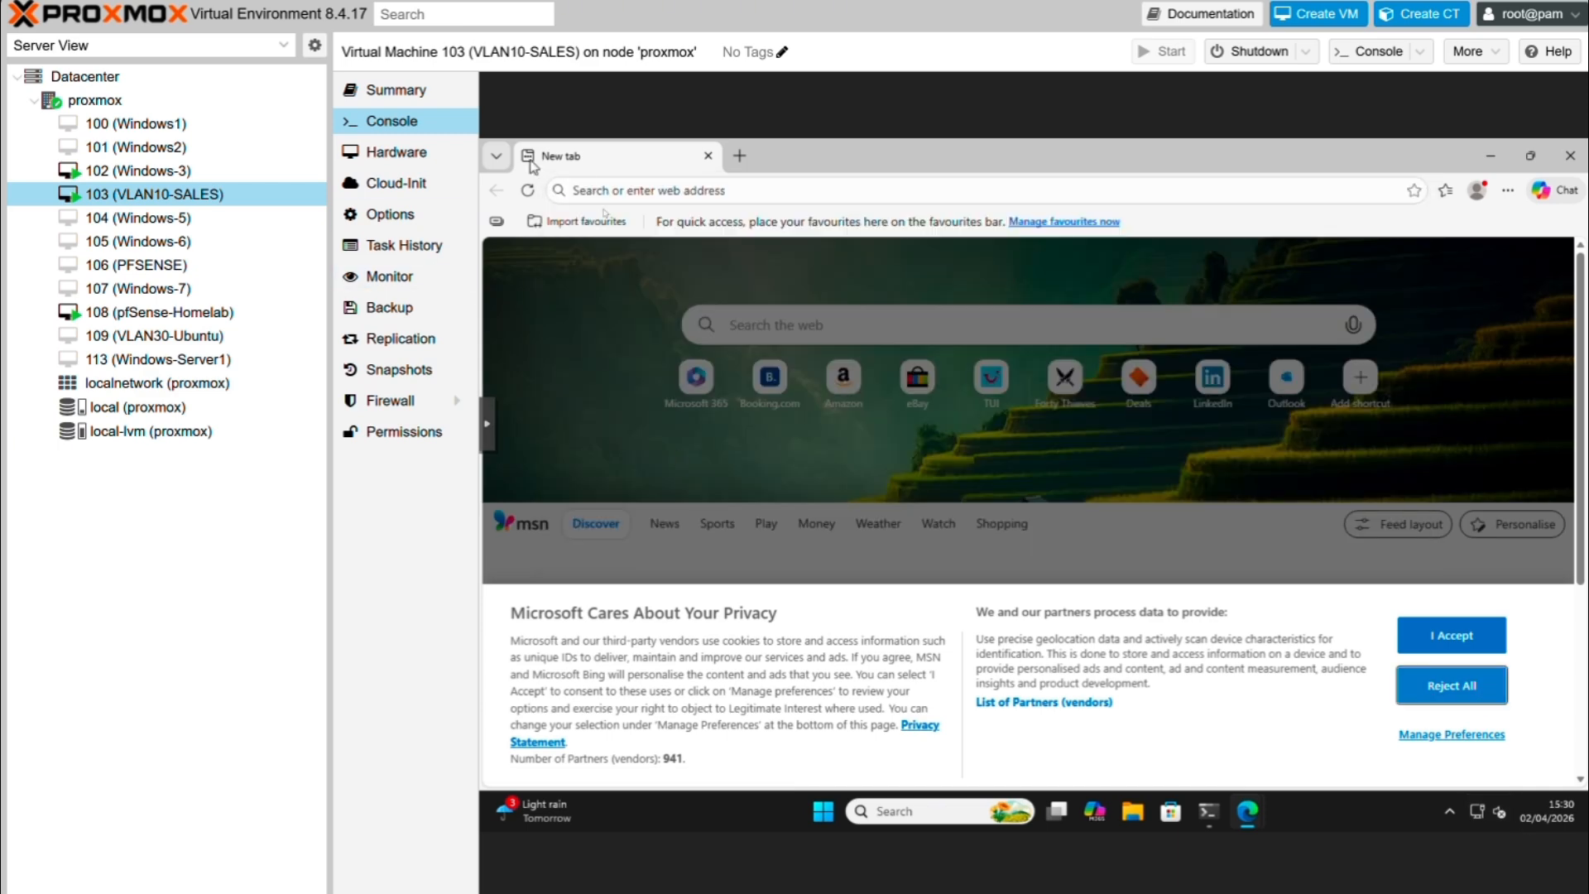
- Search for youtube, open the YouTube site from the results and answer its cookie consent
left_click(706, 190)
type("you")
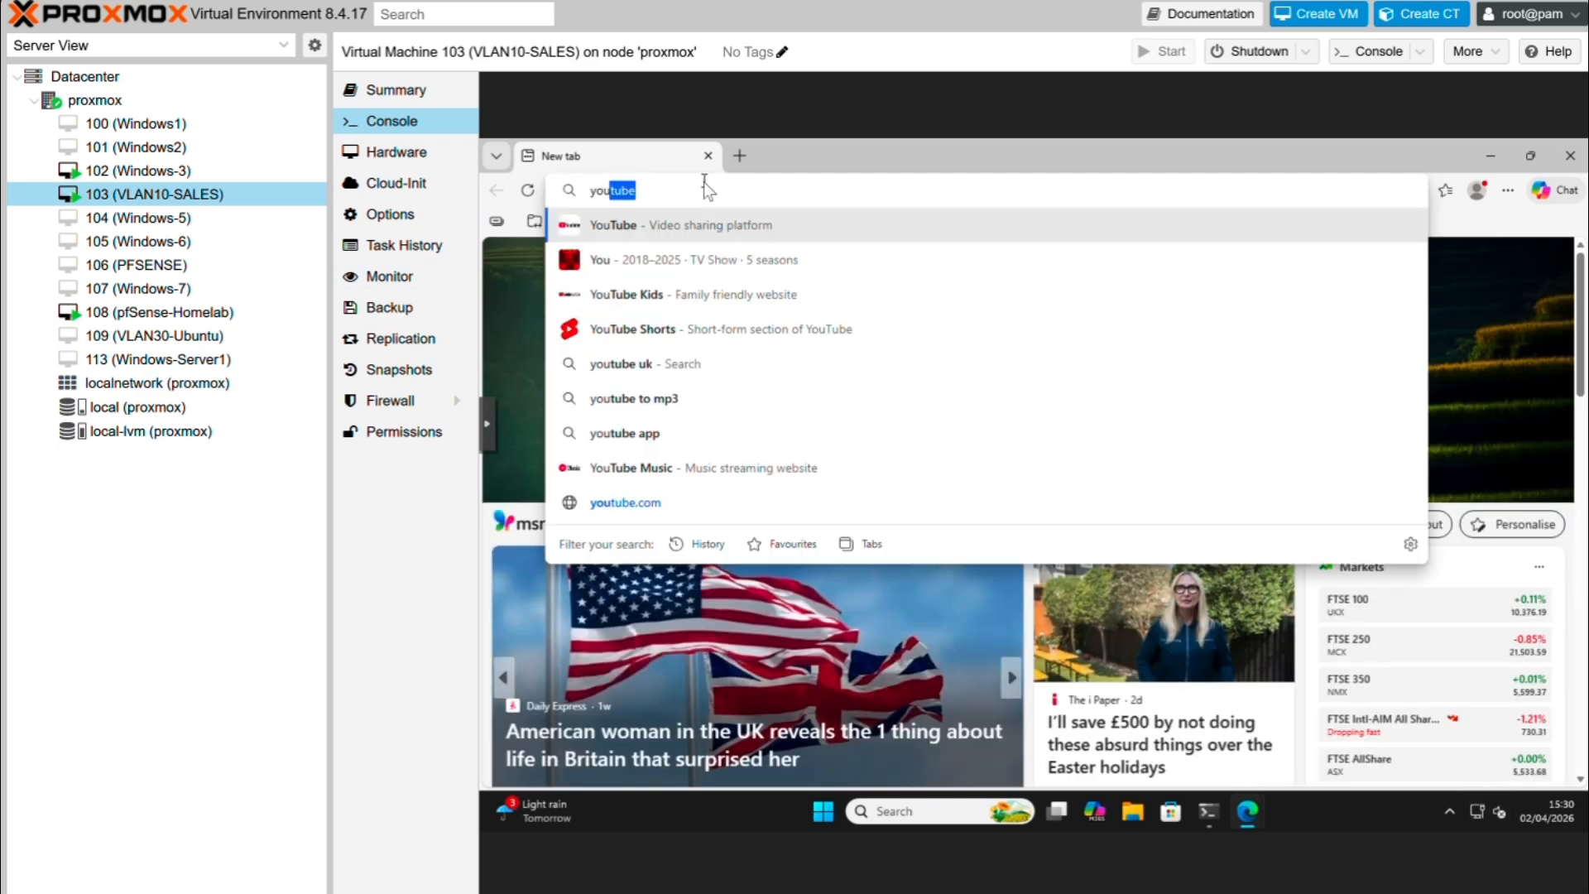
key("Return")
left_click(662, 562)
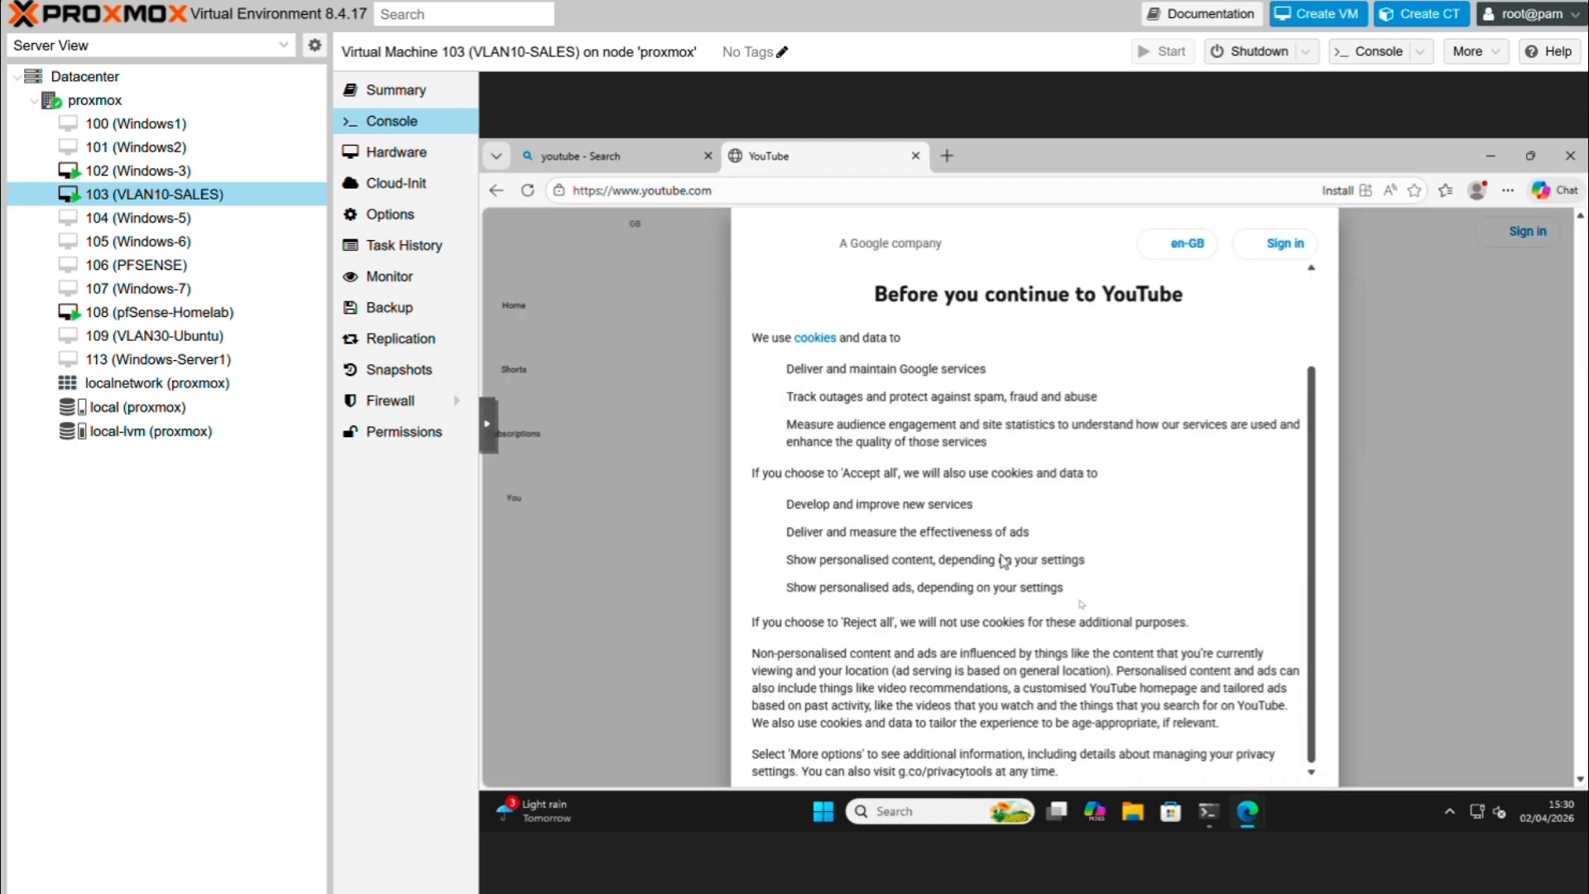
scroll(1004, 562, "down", 5)
left_click(1042, 710)
- Open YouTube Shorts to test video playback over the VLAN, and pause the playing short
left_click(879, 230)
left_click(514, 352)
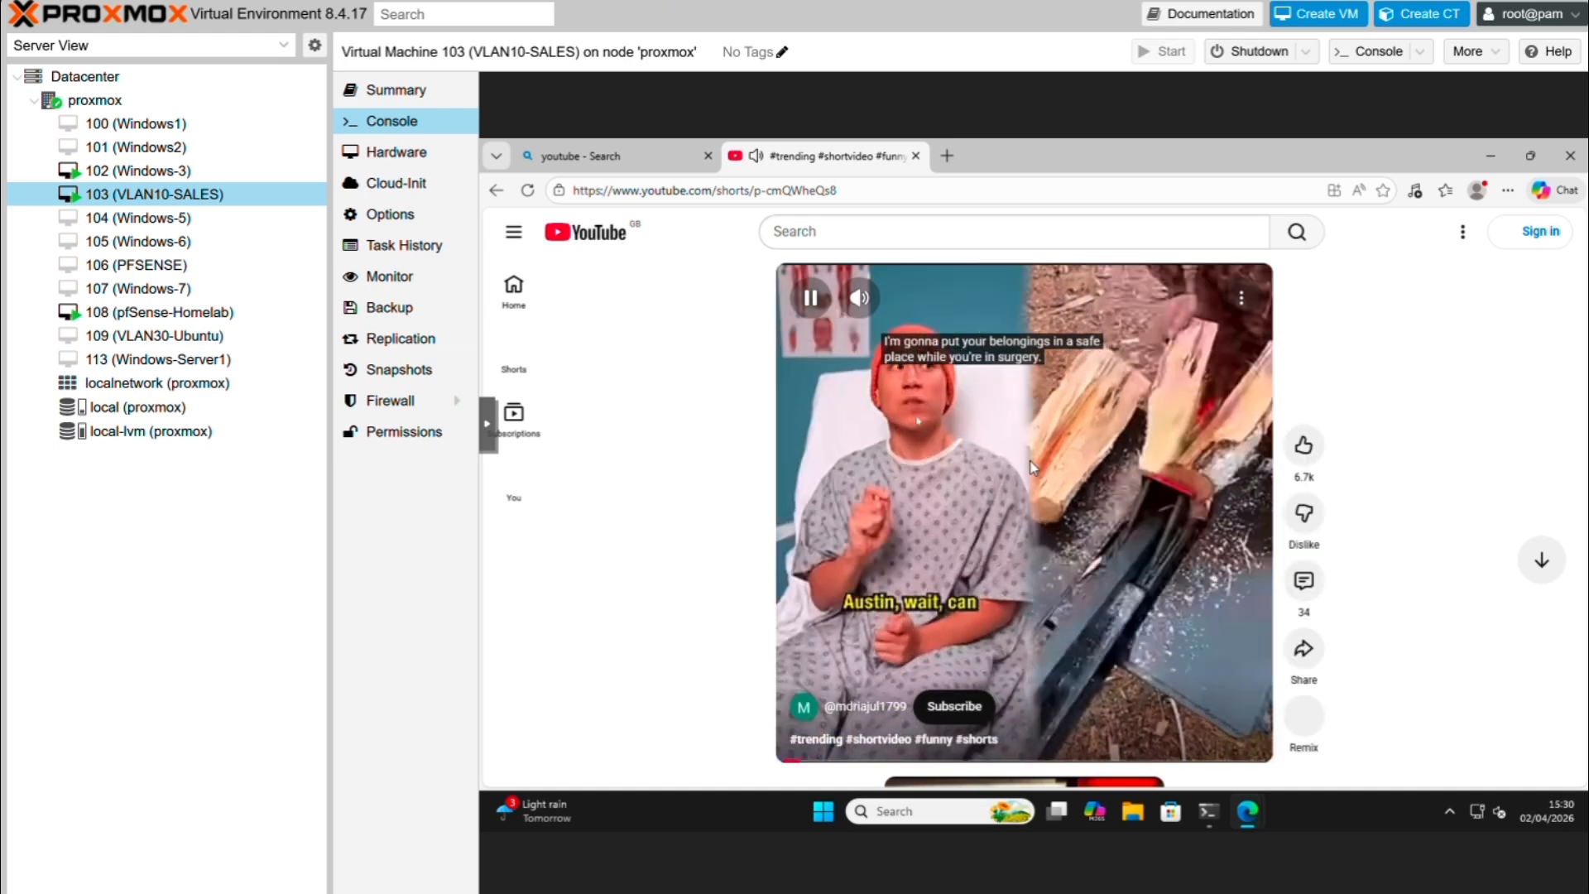
left_click(1058, 538)
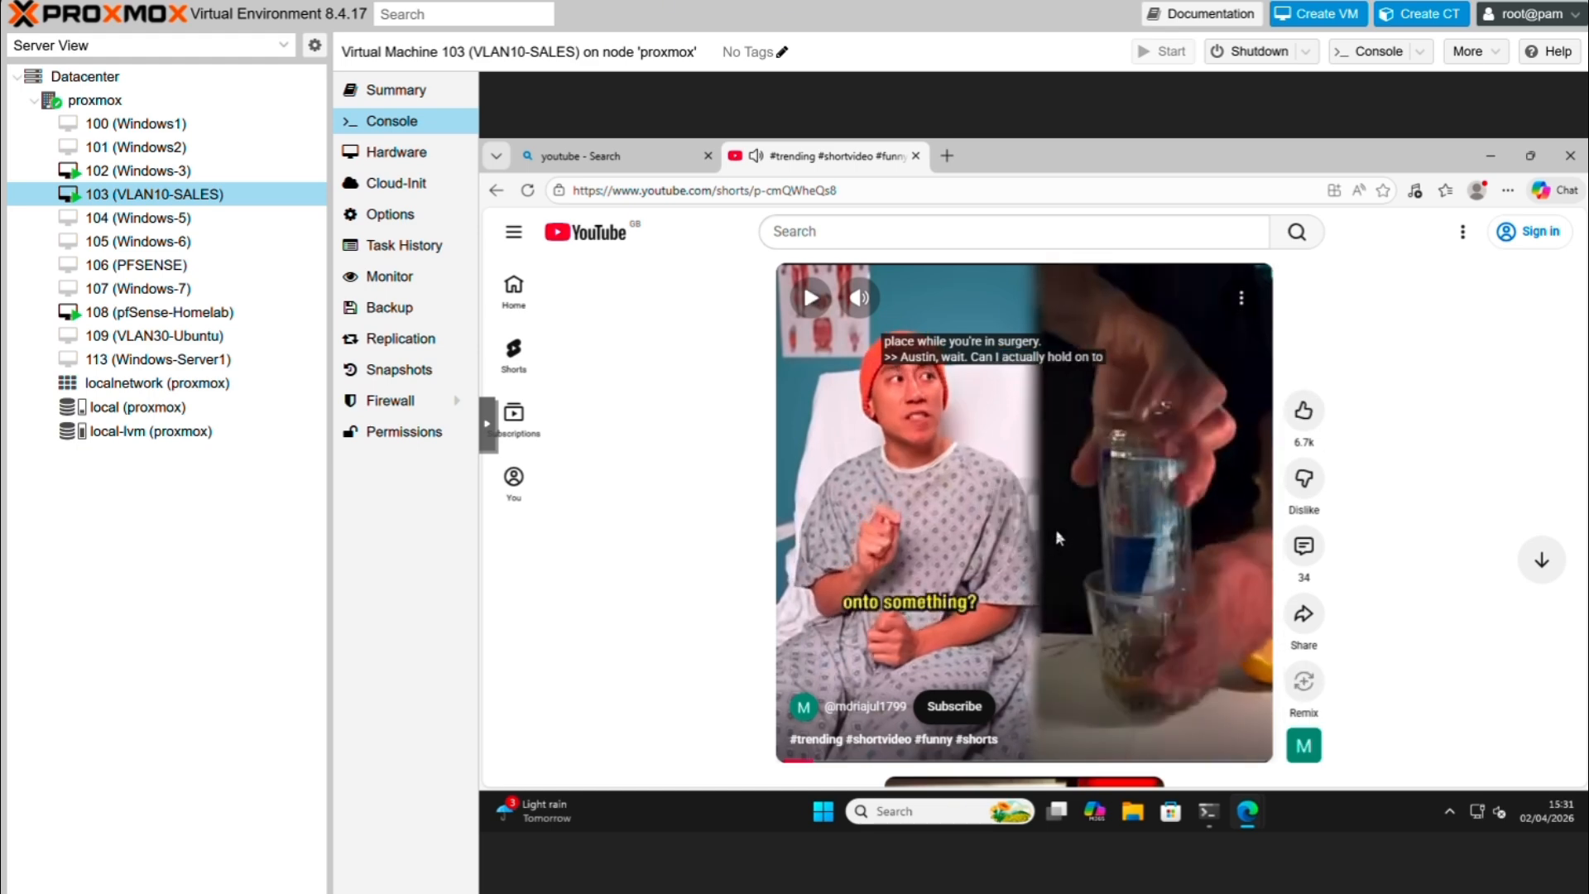